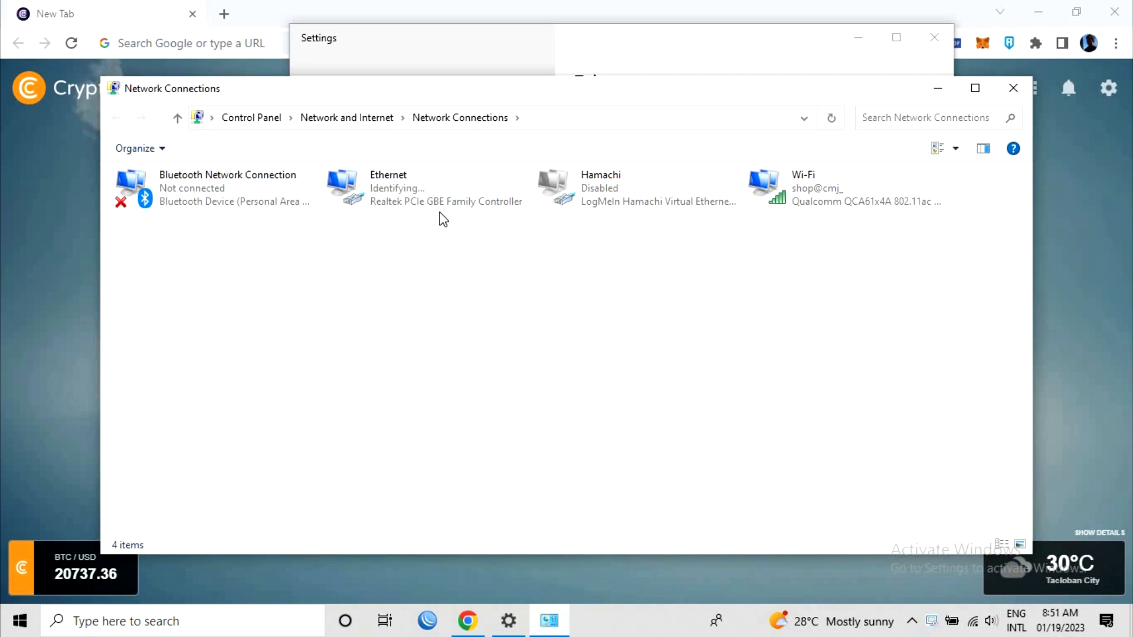
Disable the Wi-Fi adapter in the network connections
right_click(801, 190)
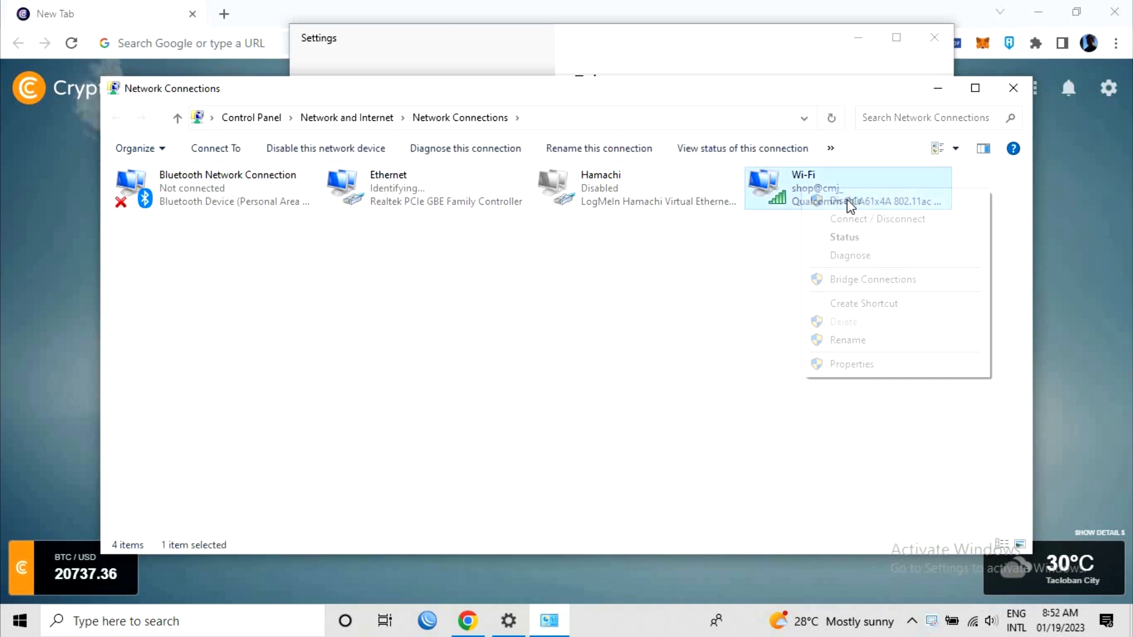
click(845, 201)
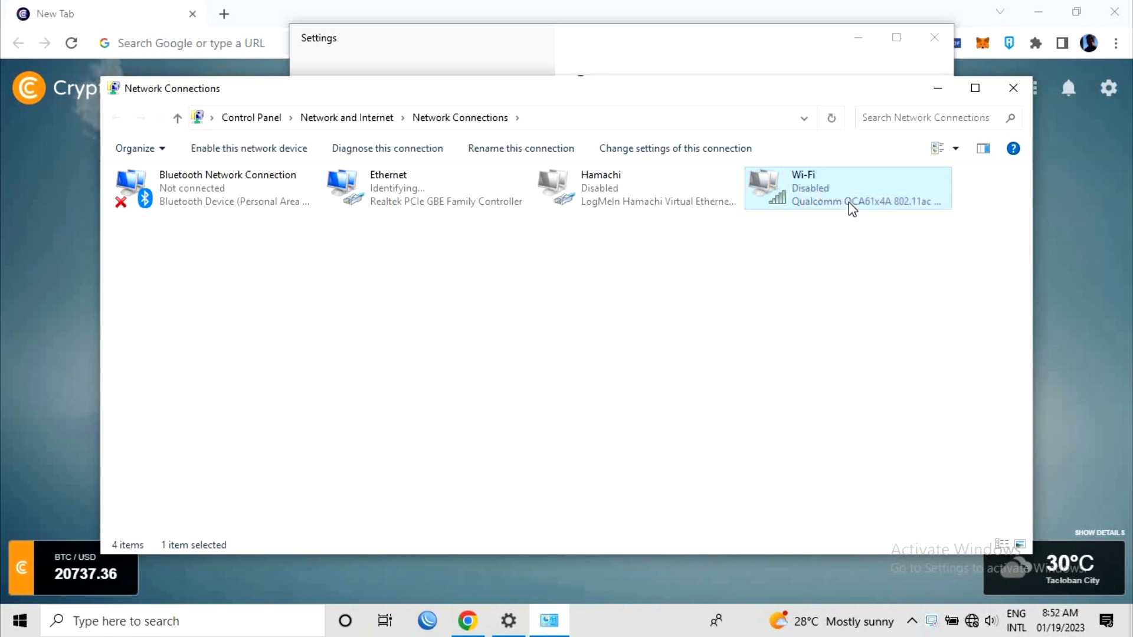
click(827, 362)
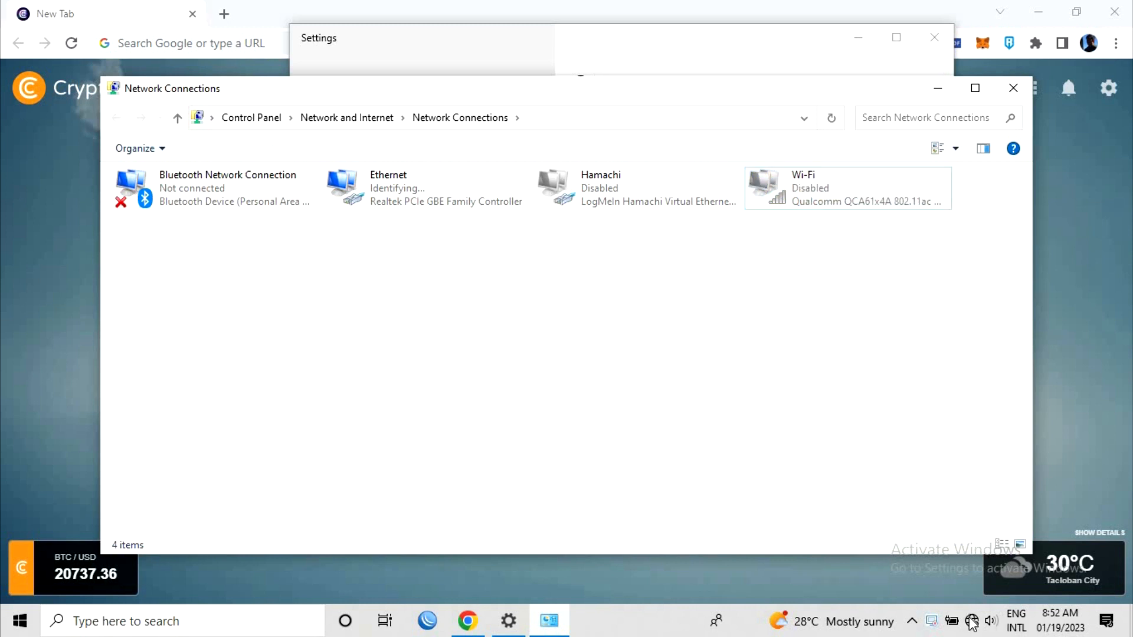
Open the Ethernet connection's status and examine its network connection details
right_click(383, 184)
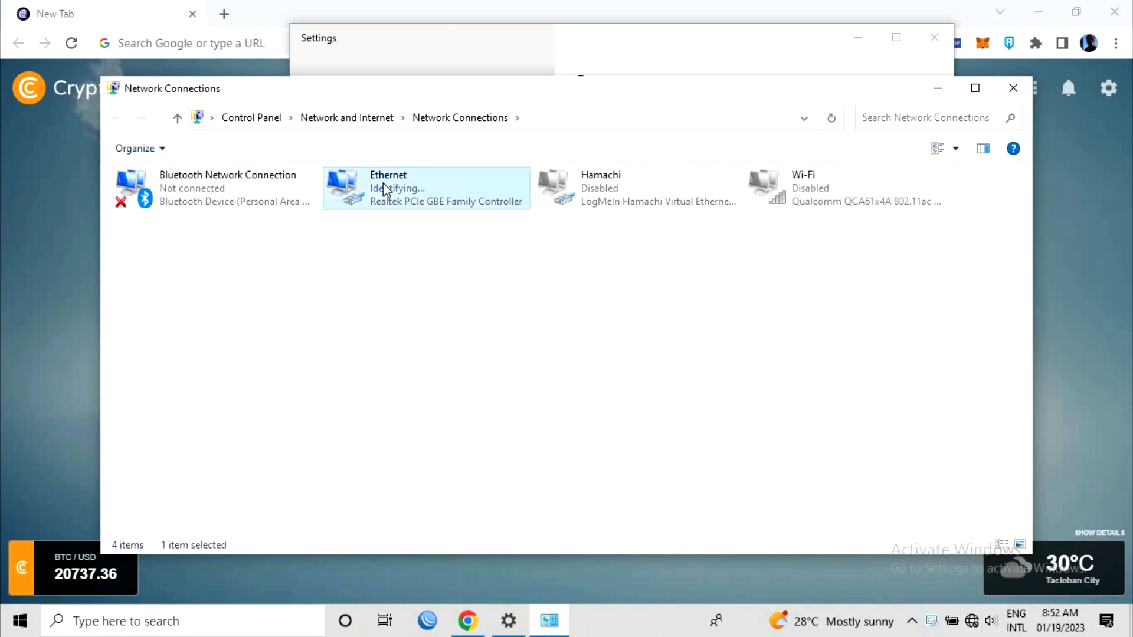
click(441, 216)
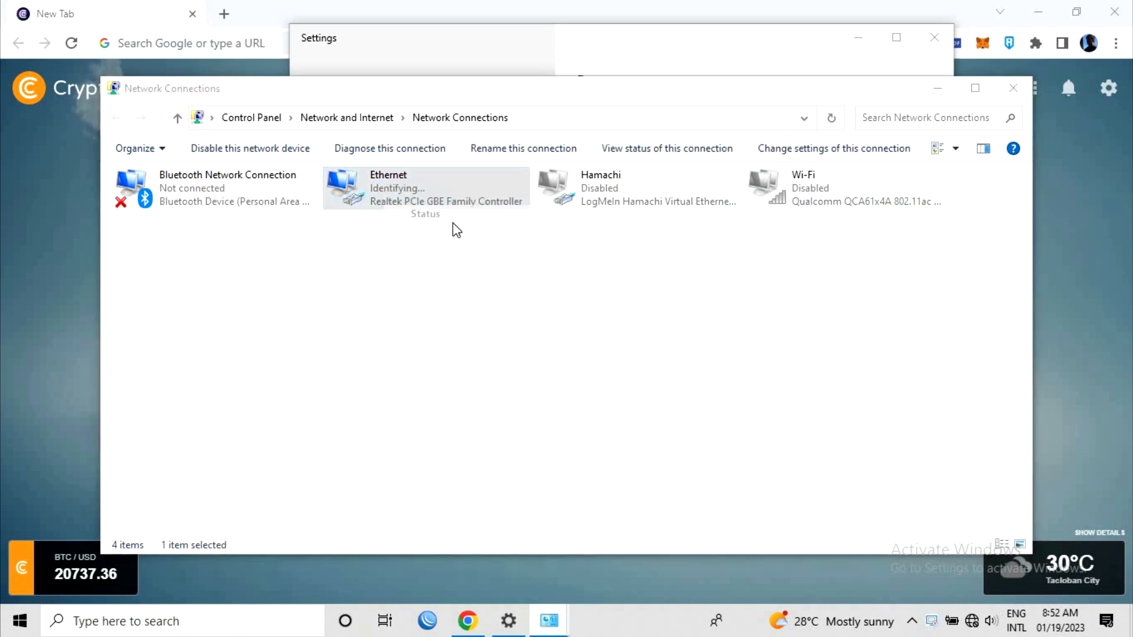
click(487, 304)
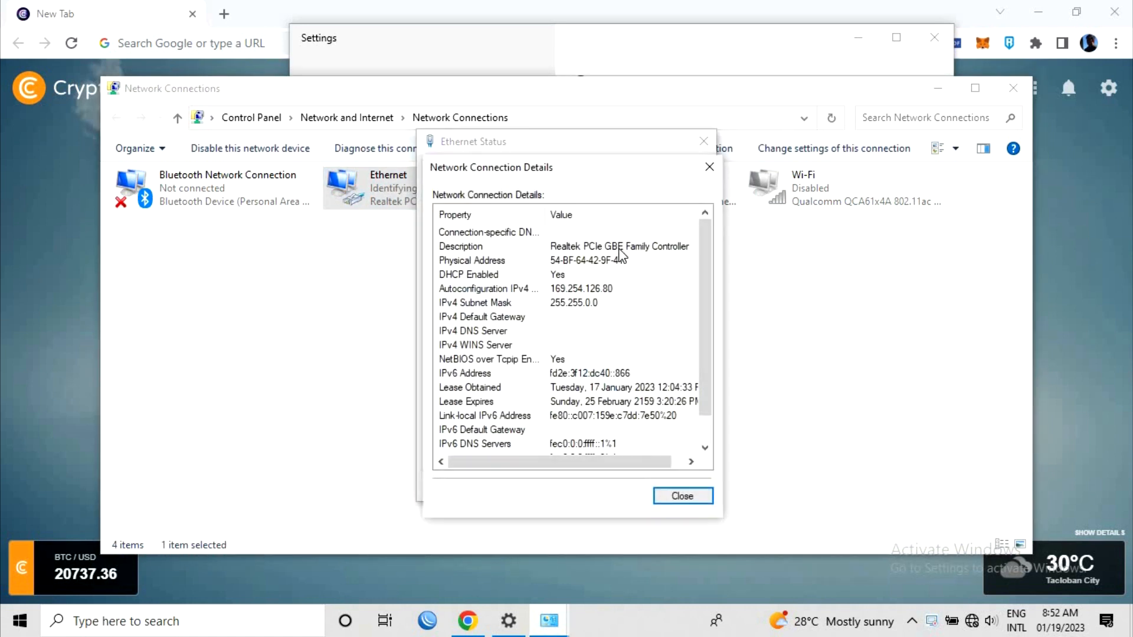
click(708, 166)
Give the Ethernet adapter's IPv4 protocol the static IP address 192.168.0.150 with subnet mask 255.255.255.0
click(471, 450)
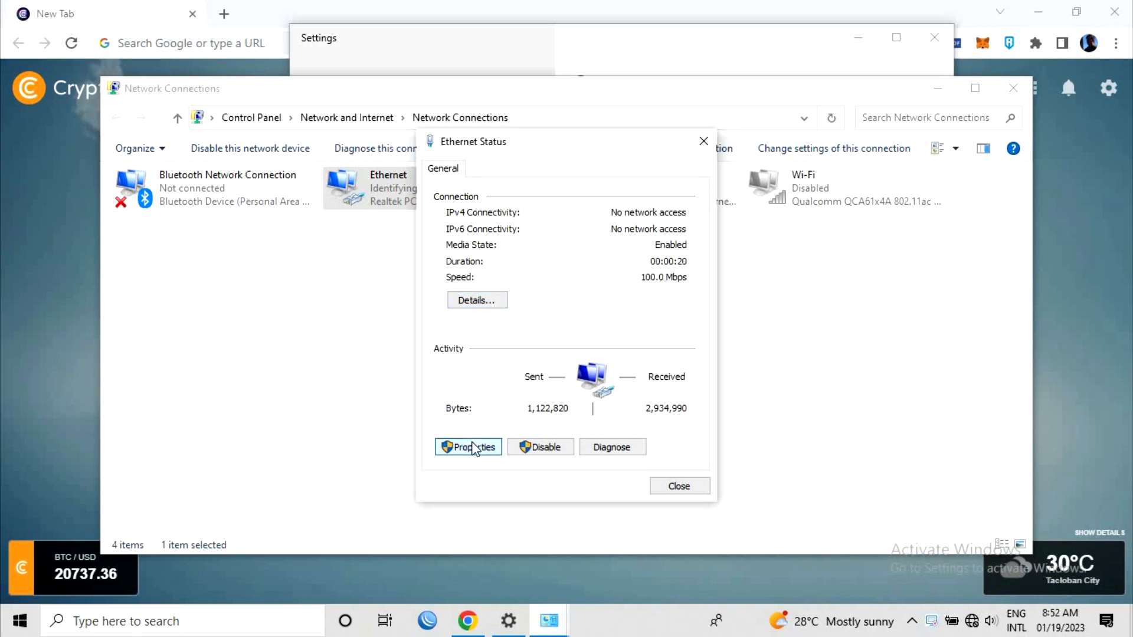
double_click(593, 336)
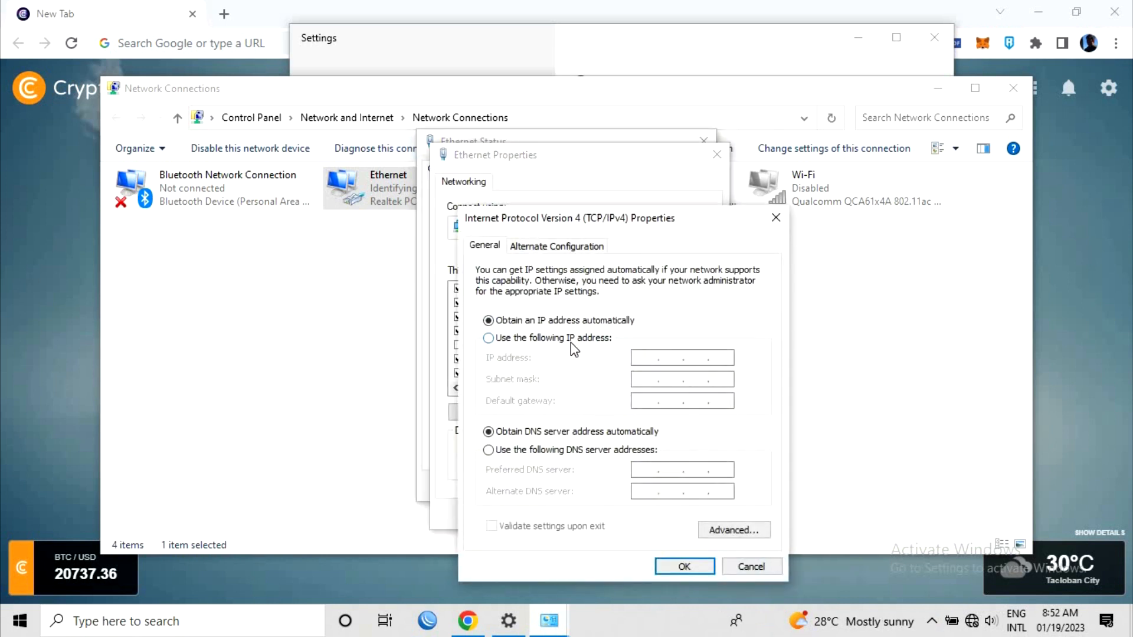
click(571, 341)
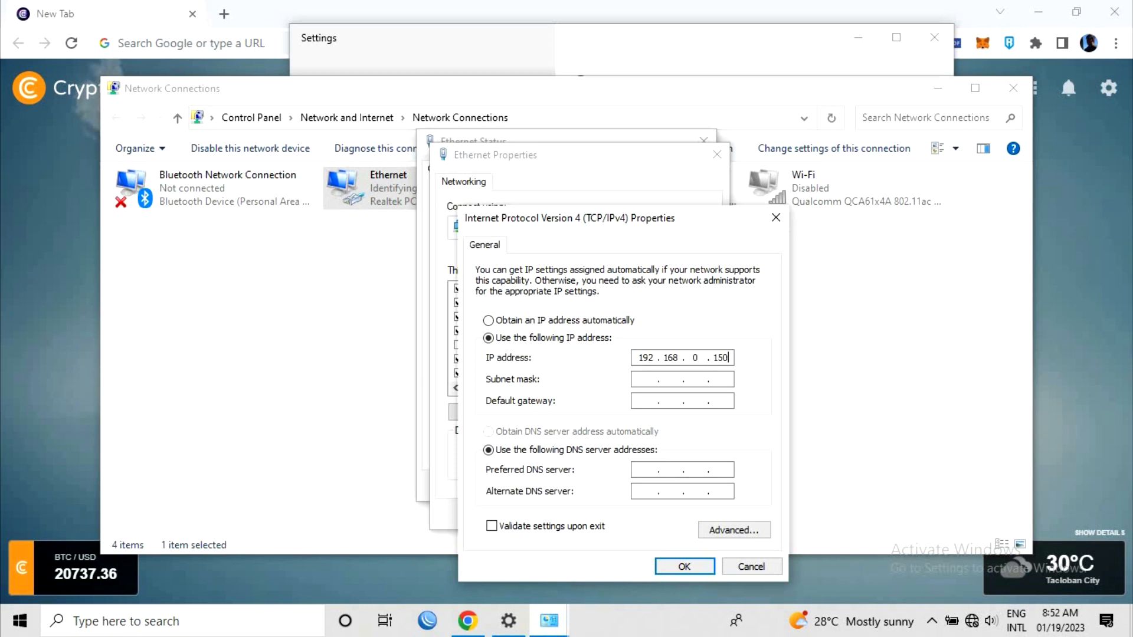
click(634, 379)
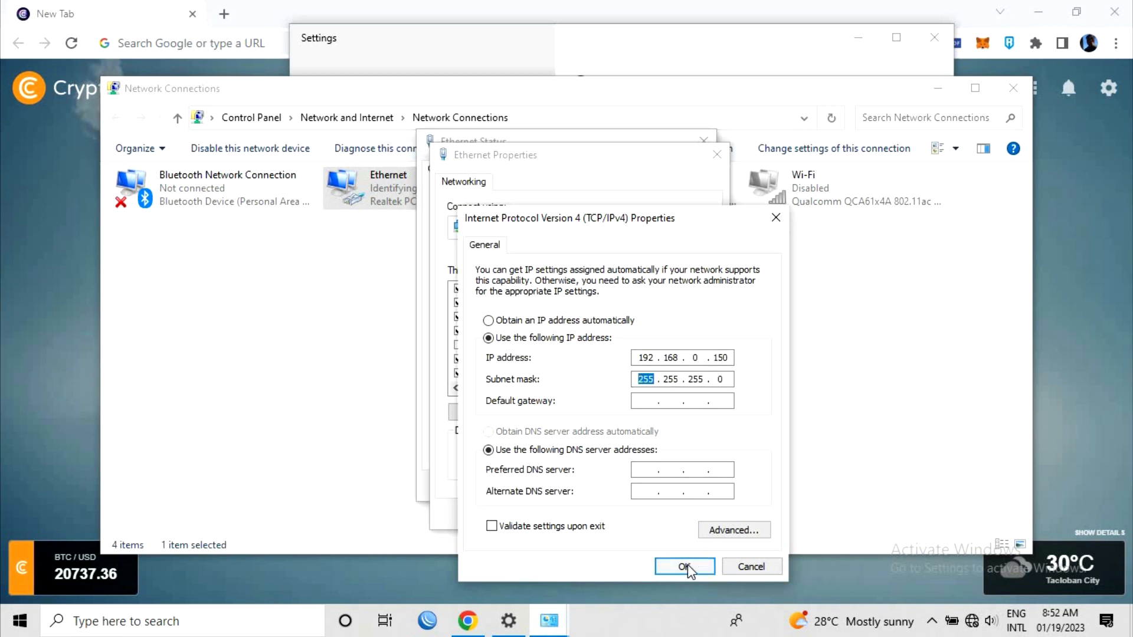
click(684, 567)
click(640, 516)
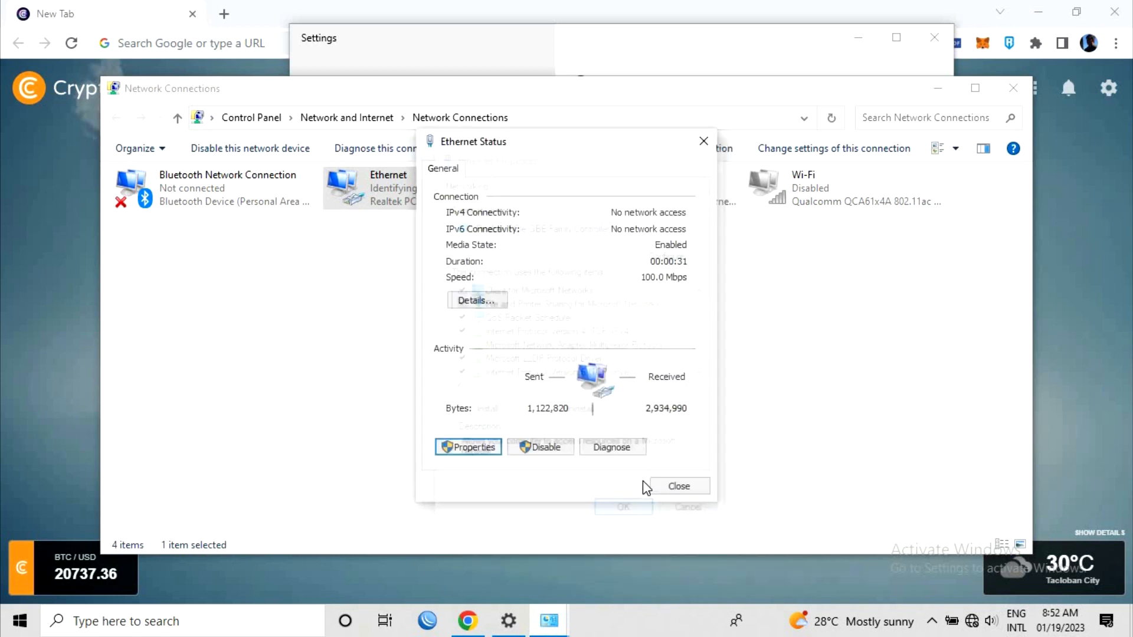
click(681, 489)
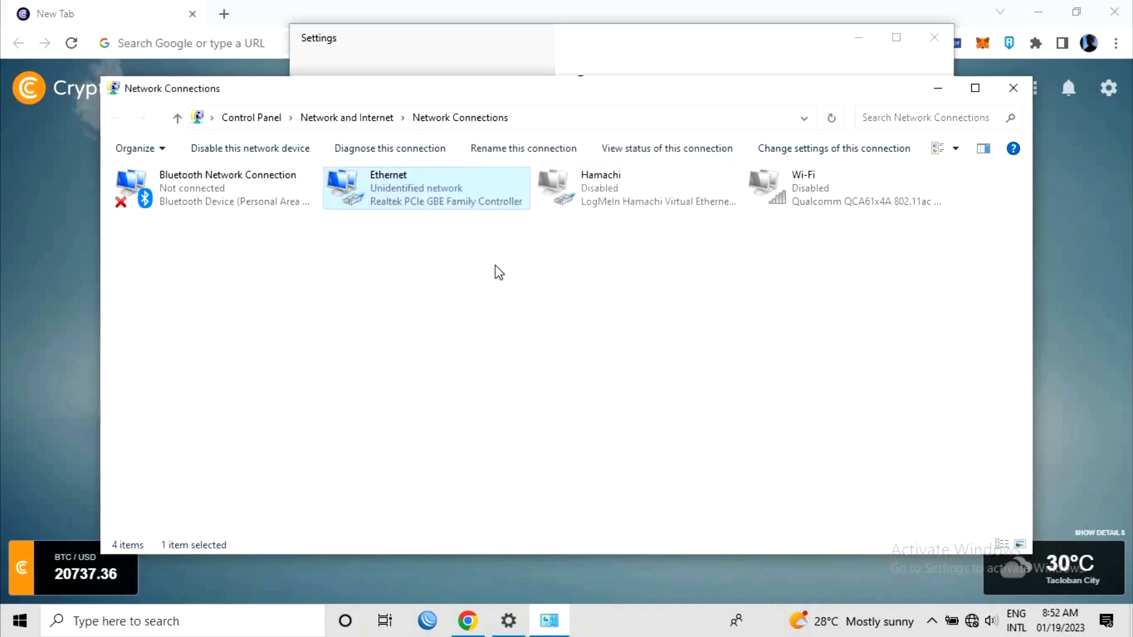
click(507, 292)
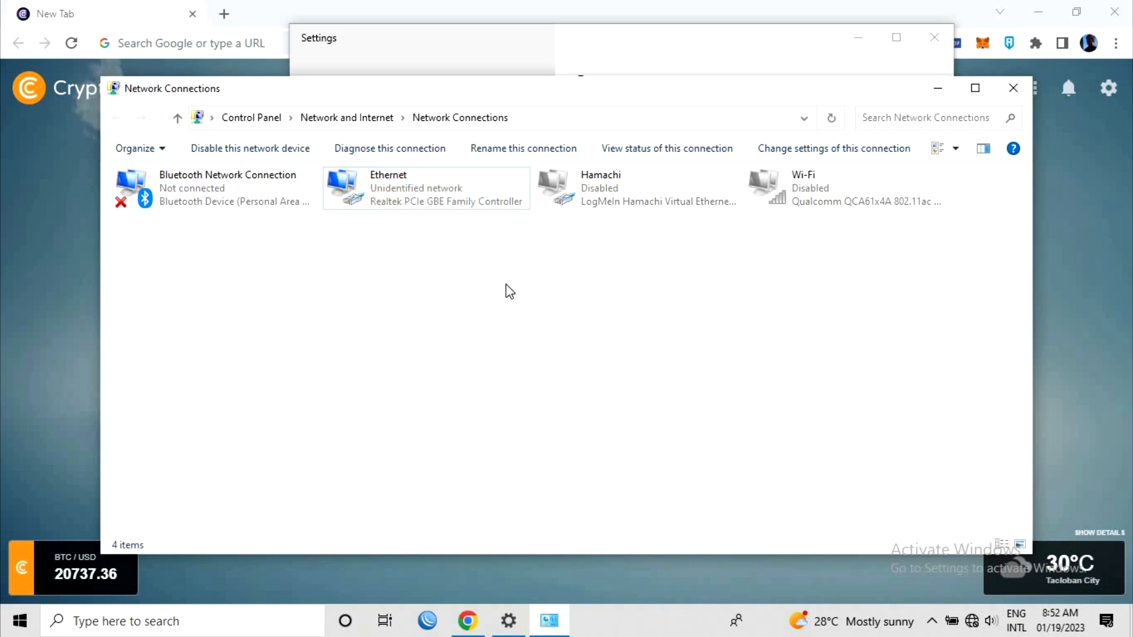
Close the network windows and load the device's login page at 192.168.0.254 in the browser
click(1013, 88)
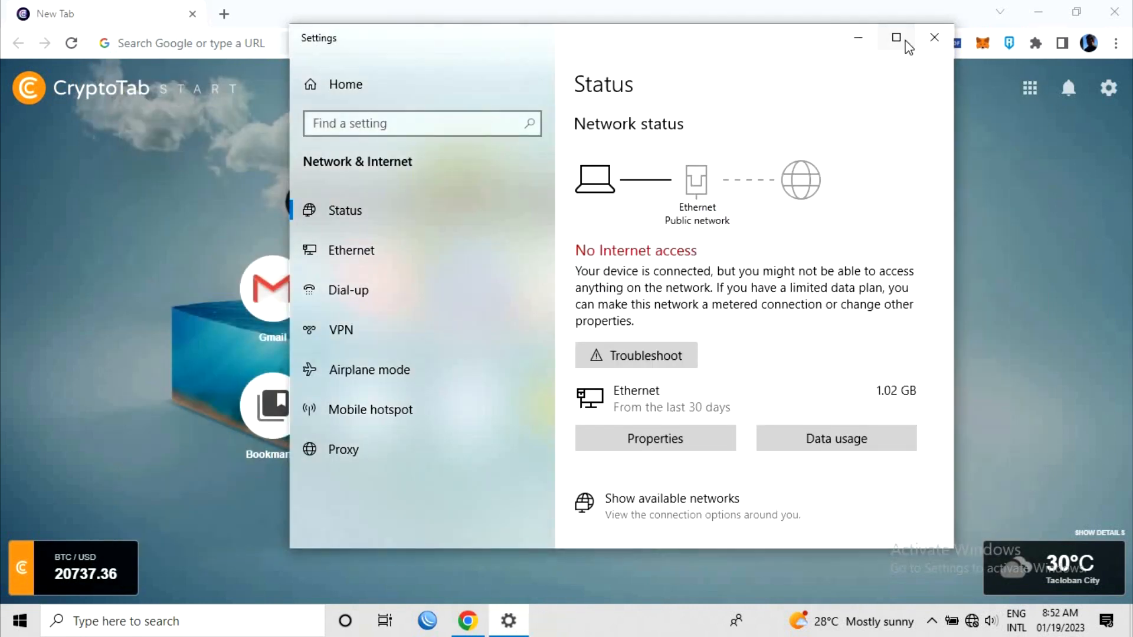
click(933, 37)
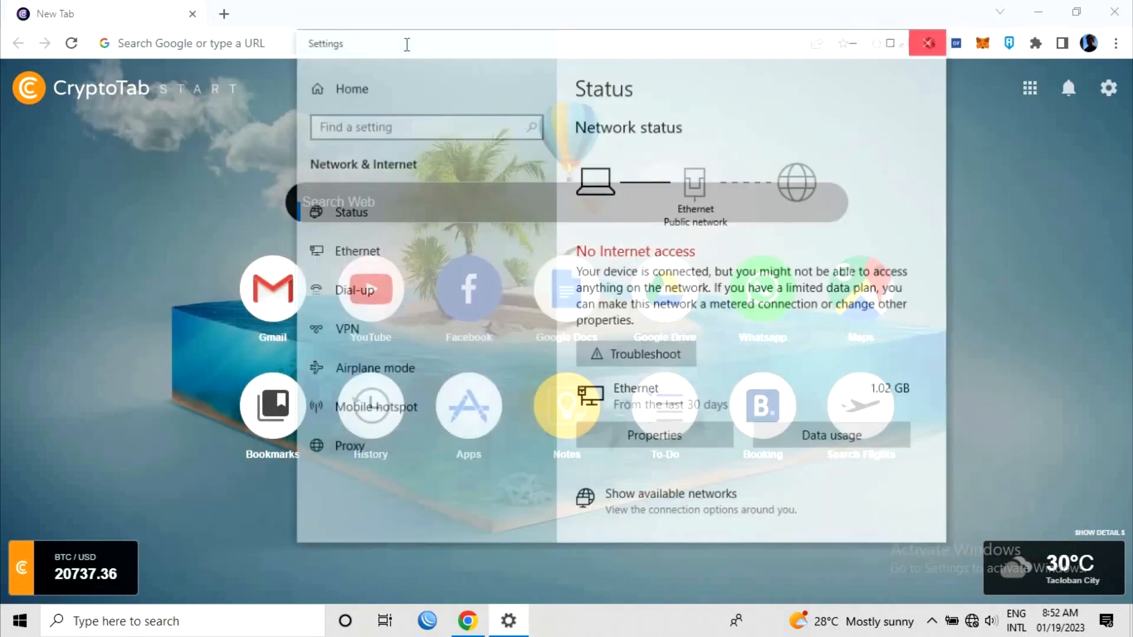
click(404, 43)
text(192.168.0.254)
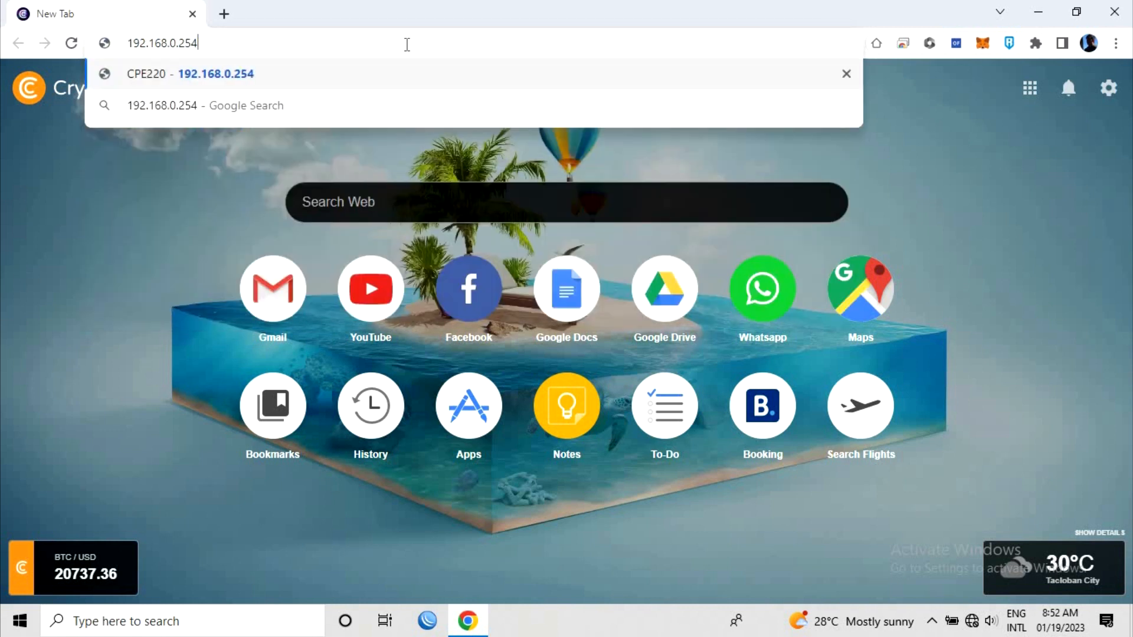
key(Return)
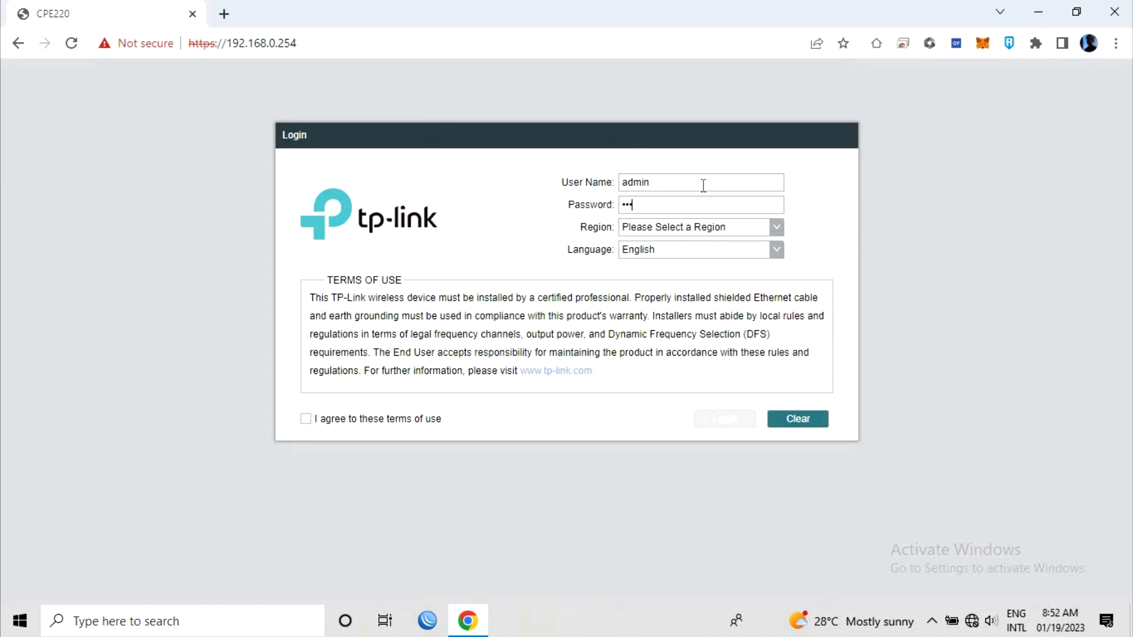
Log in as admin with the account password, choosing Philippines as the region and agreeing to the terms of use
click(777, 230)
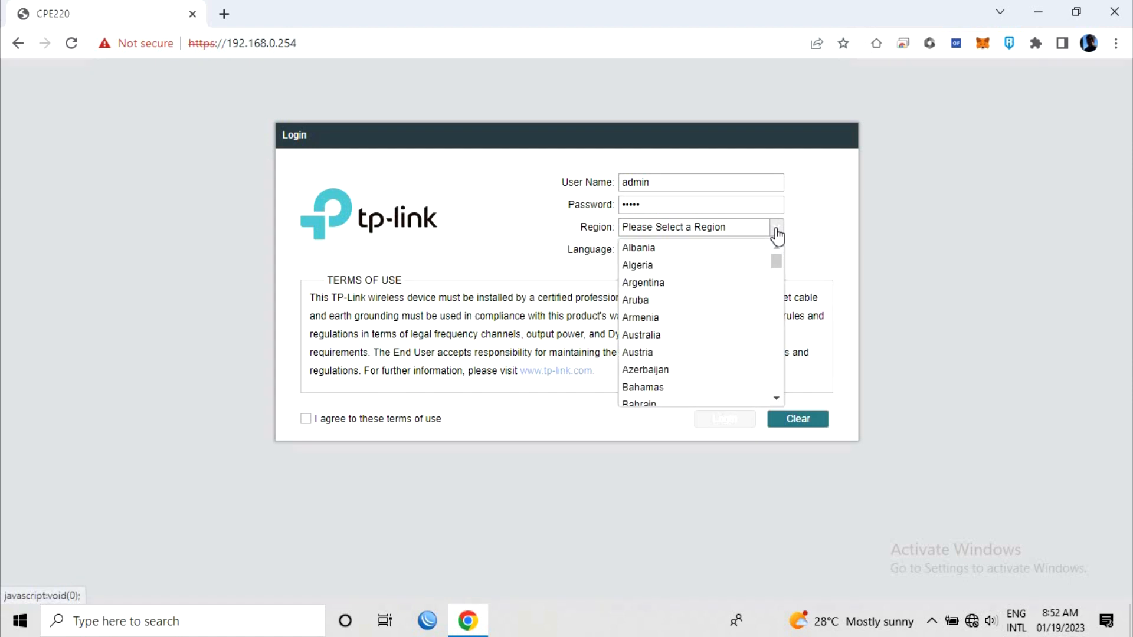
drag(775, 264, 785, 358)
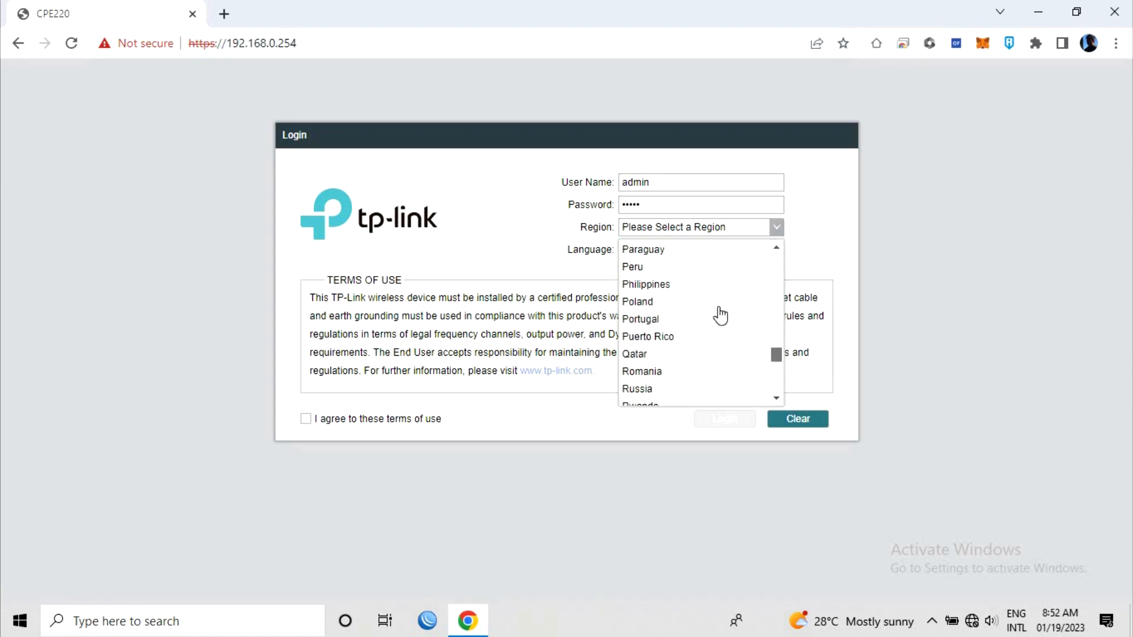
click(694, 278)
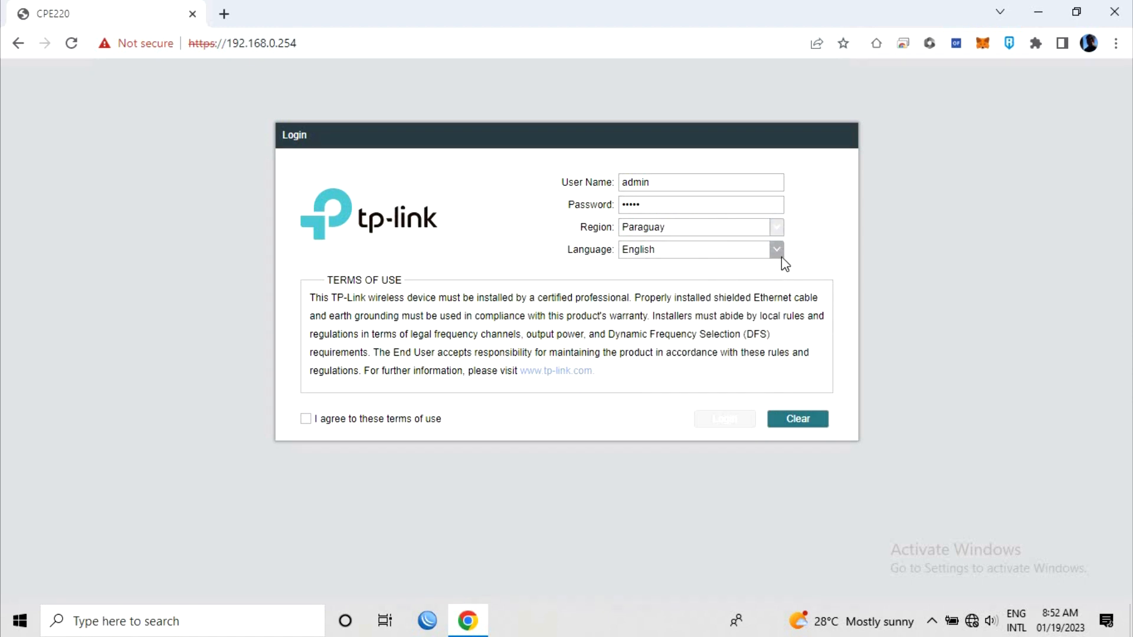
click(777, 228)
click(667, 283)
click(306, 419)
click(729, 420)
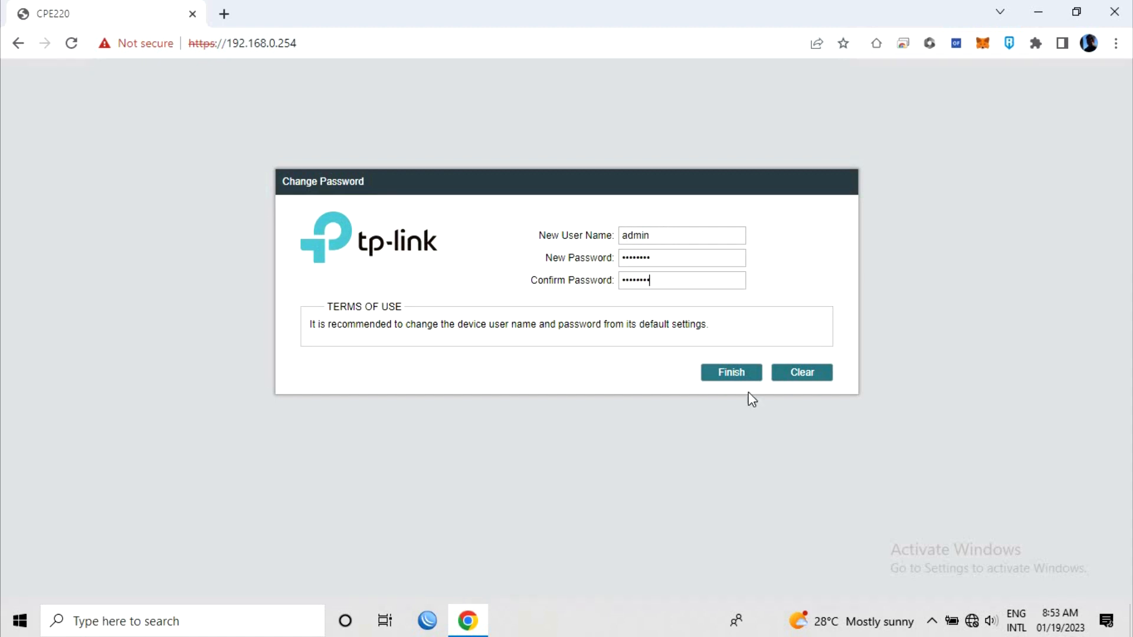
Set admin as the new user name with a new, confirmed account password, and look over the device status page
click(725, 372)
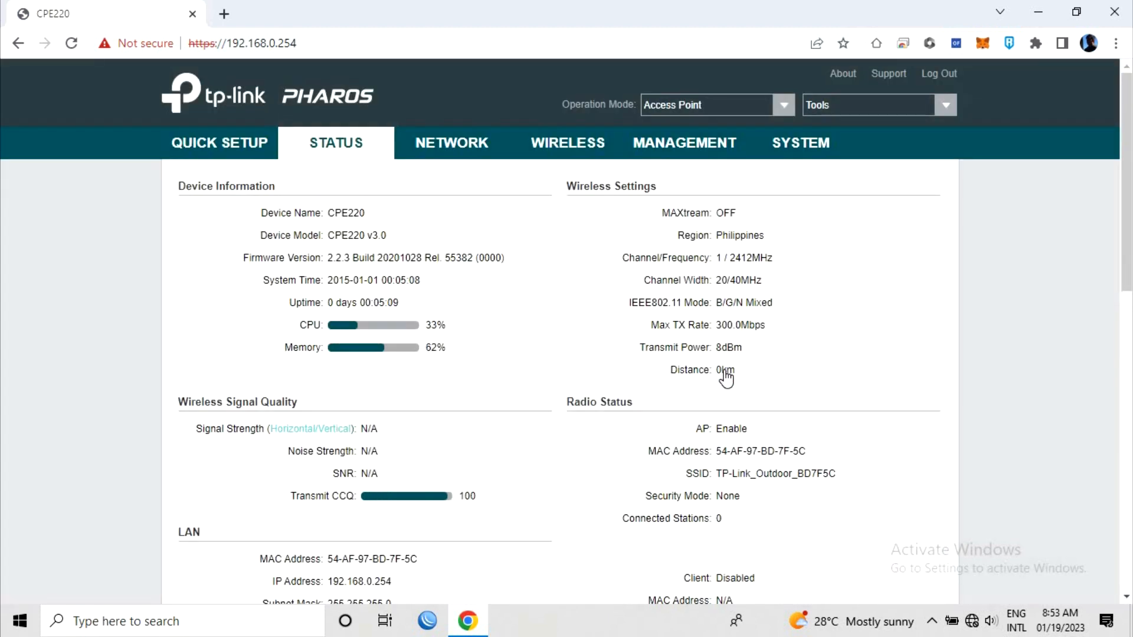
scroll(600, 325, down, 10)
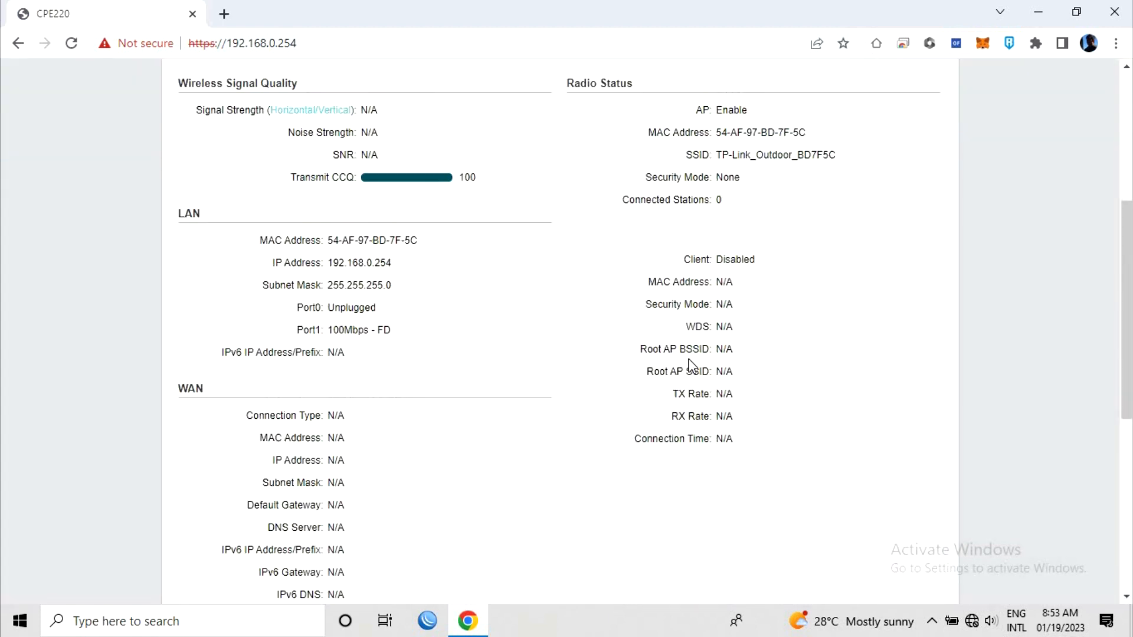
drag(1126, 381, 1127, 313)
scroll(483, 207, up, 8)
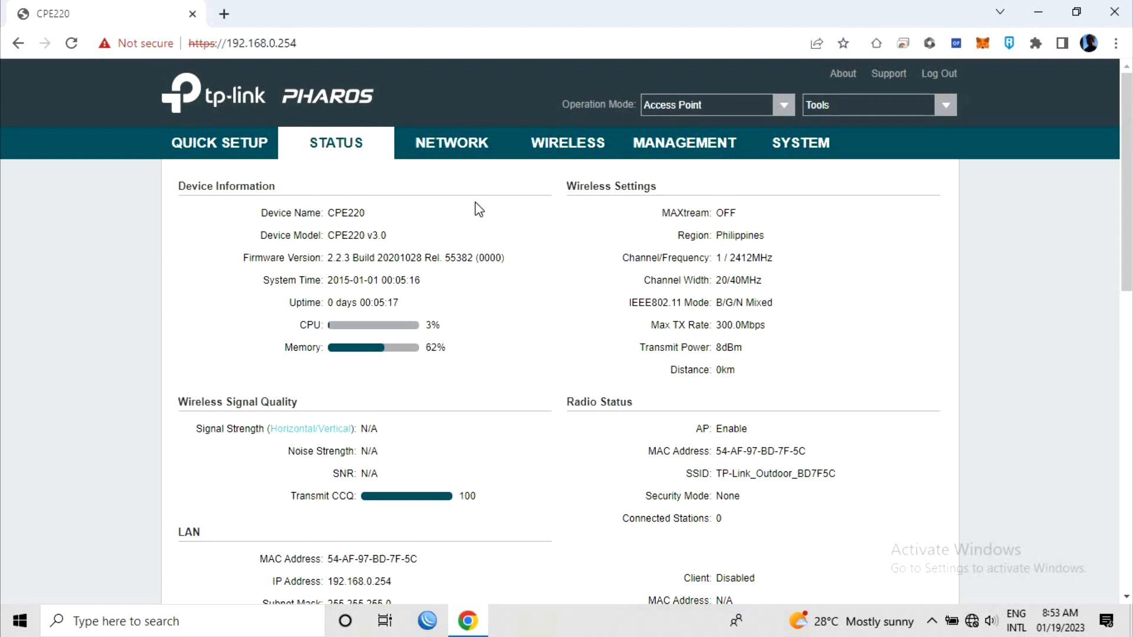
Review the operation modes in the quick setup and switch the device to Repeater mode
click(242, 155)
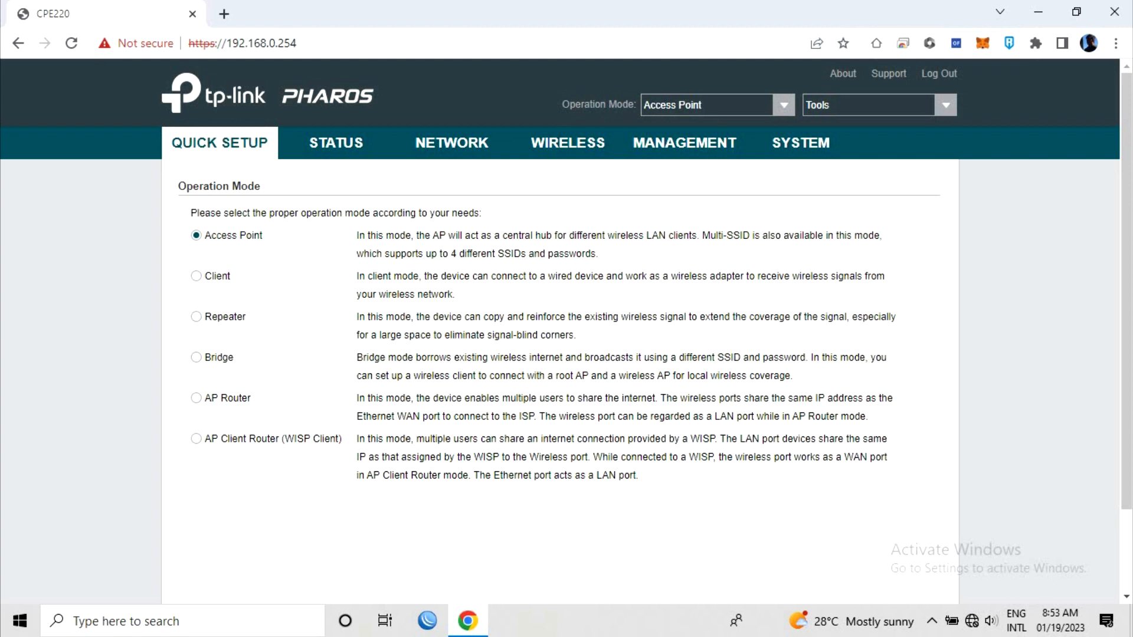
click(784, 107)
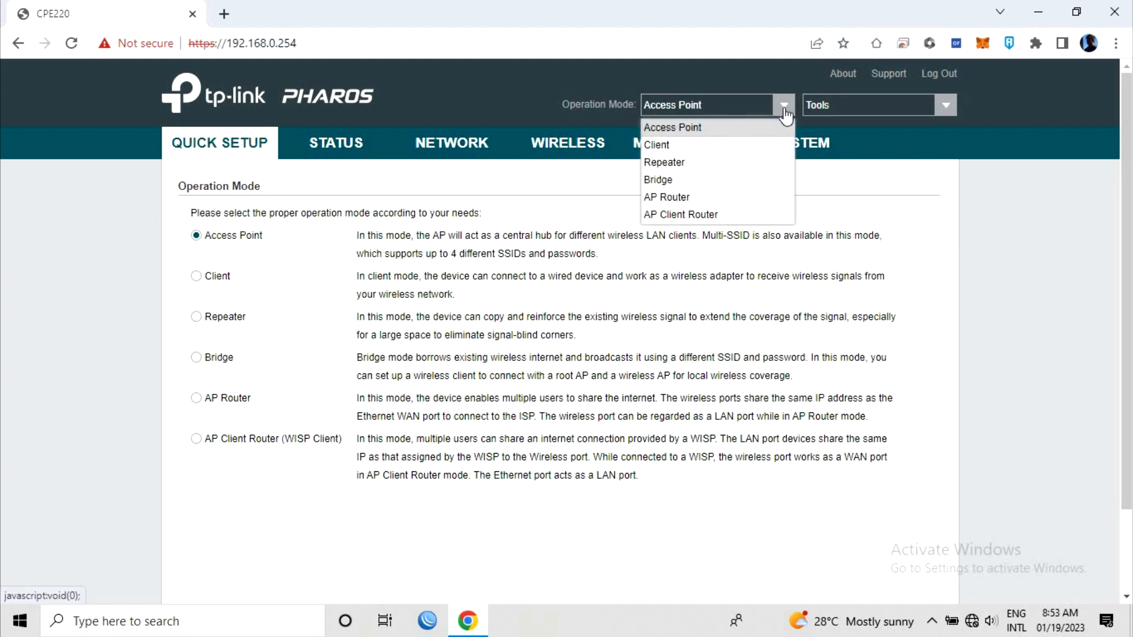
click(665, 163)
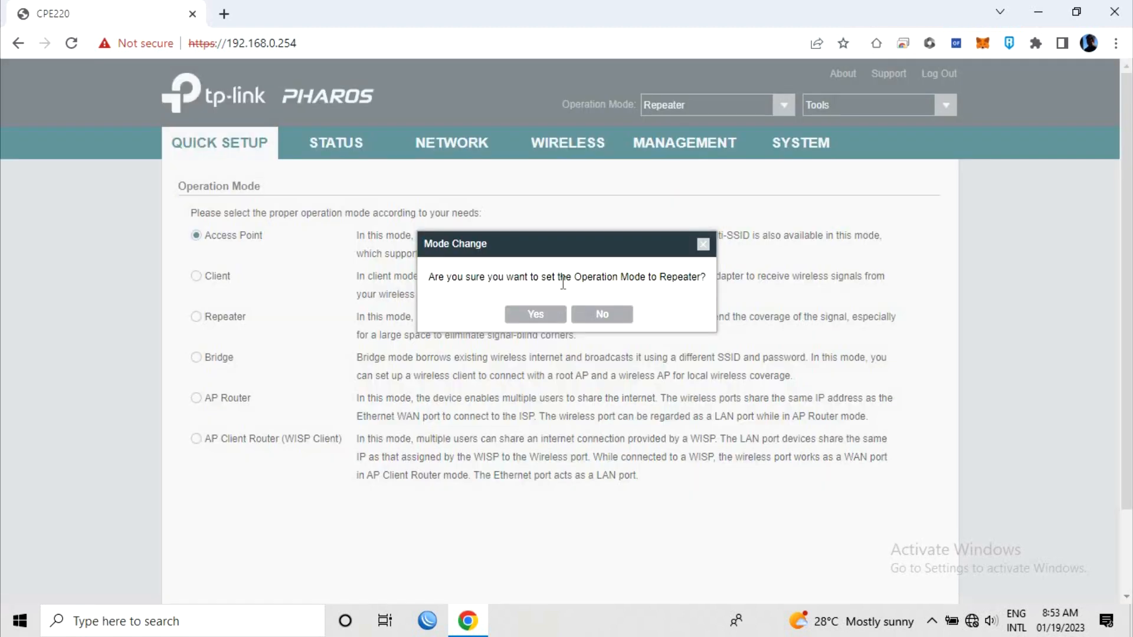
click(530, 310)
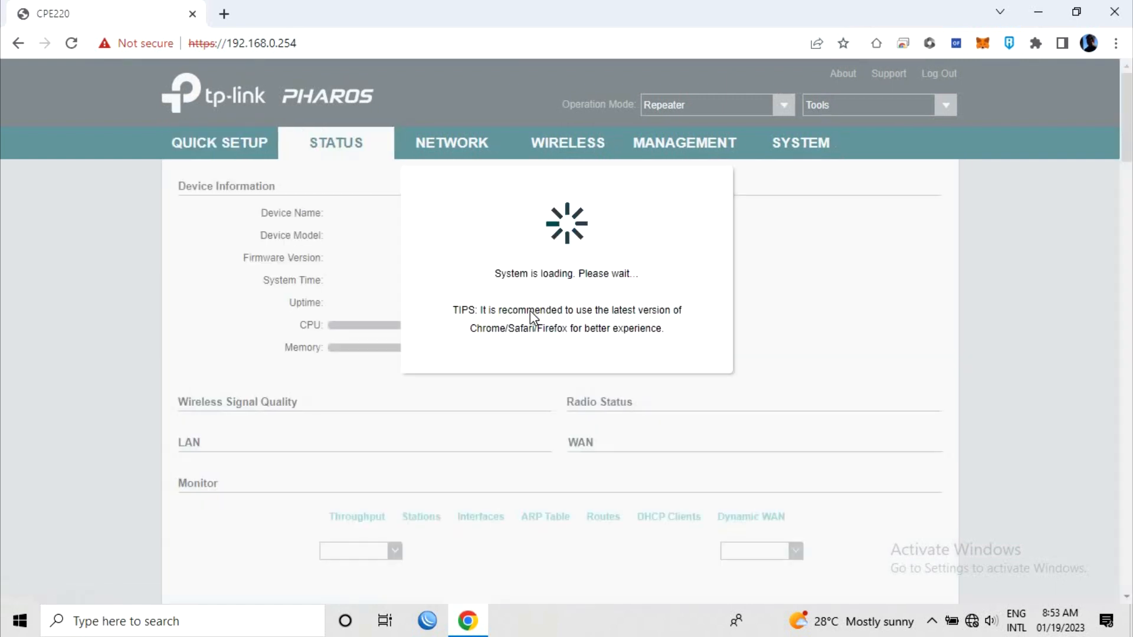
Look through the status page and save the pending configuration changes
scroll(721, 348, down, 14)
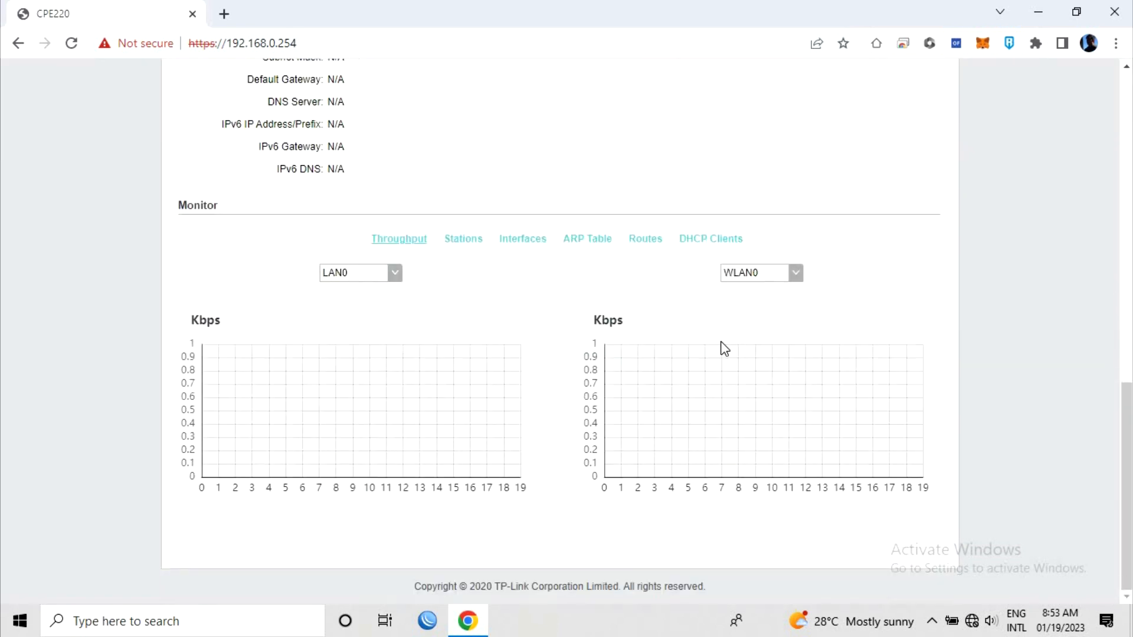
scroll(722, 345, up, 9)
scroll(720, 348, up, 5)
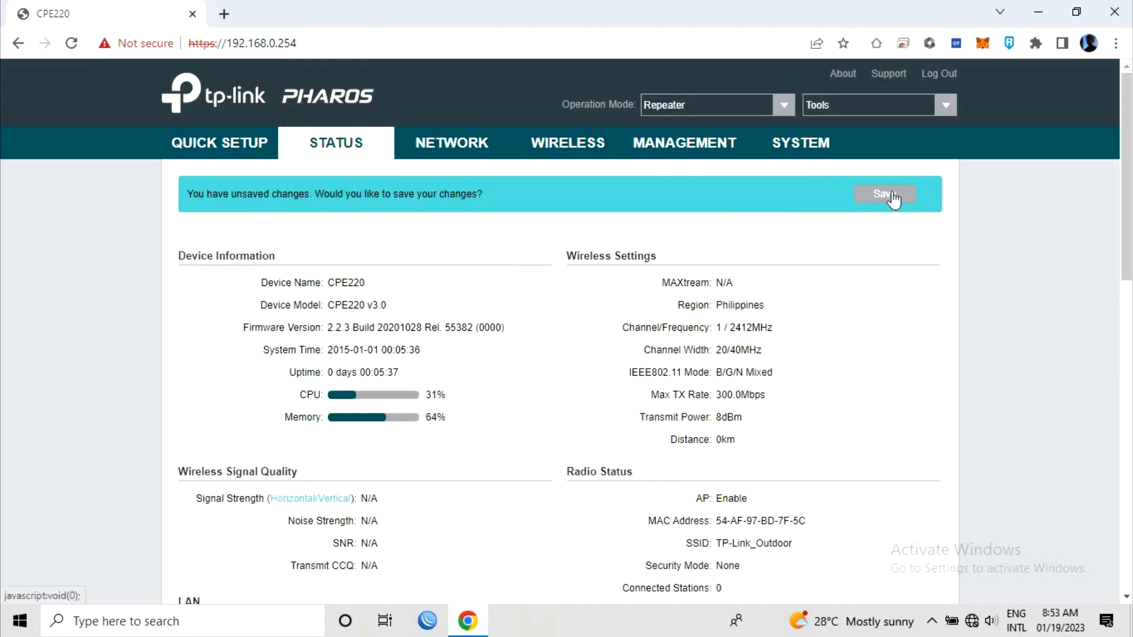
click(892, 194)
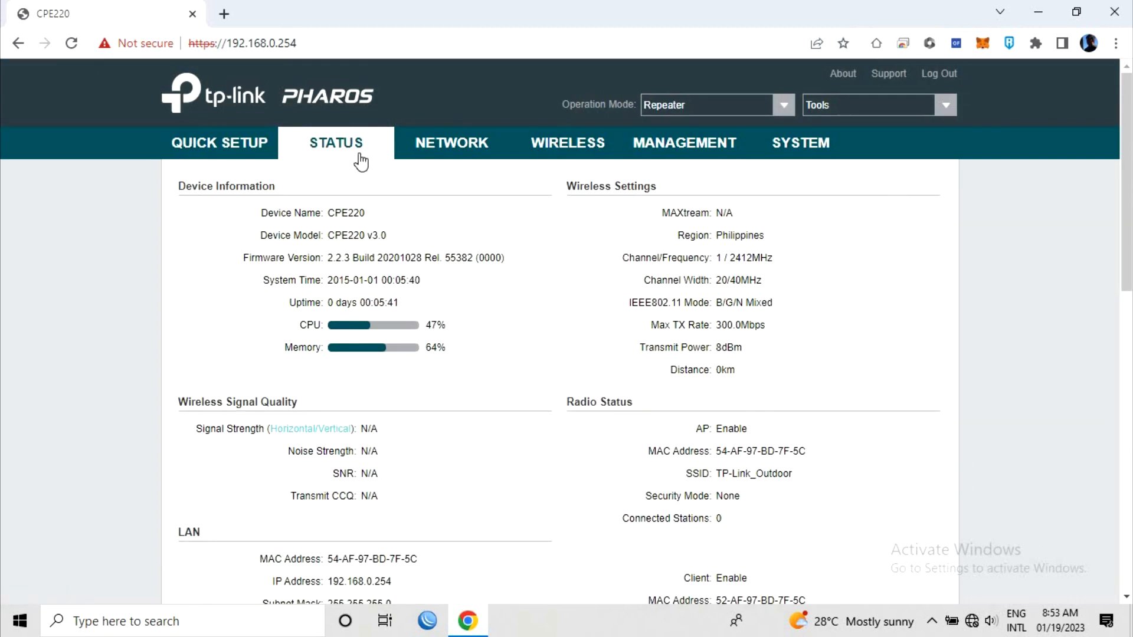
Reload the device's management page at 192.168.0.254 and open its LAN network settings
click(346, 46)
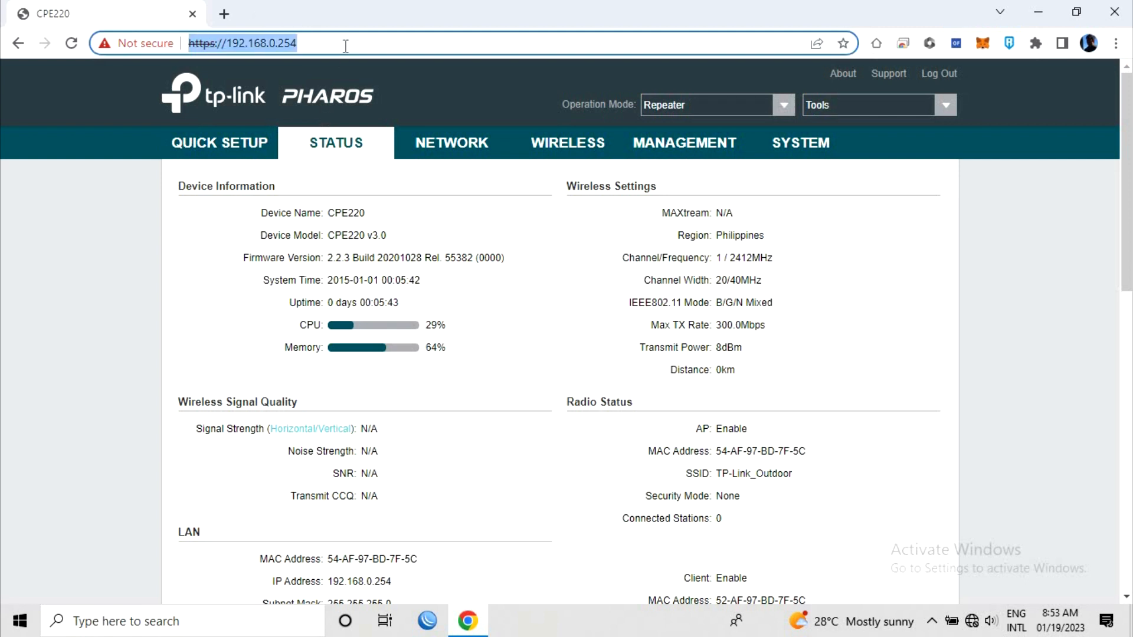
key(Return)
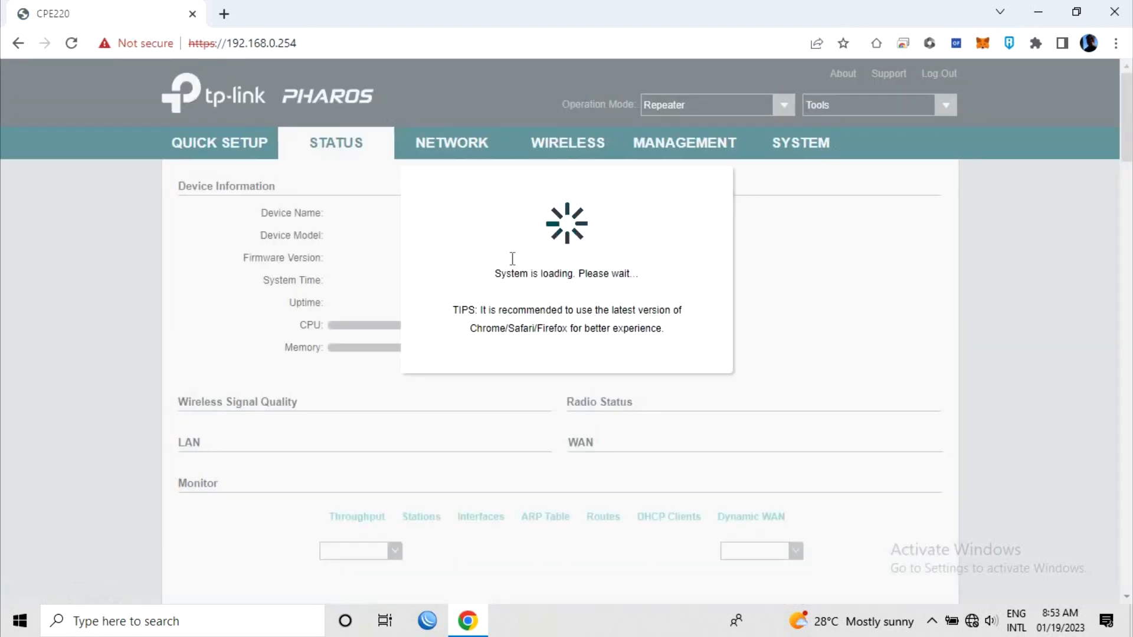
scroll(532, 317, down, 8)
scroll(521, 243, up, 8)
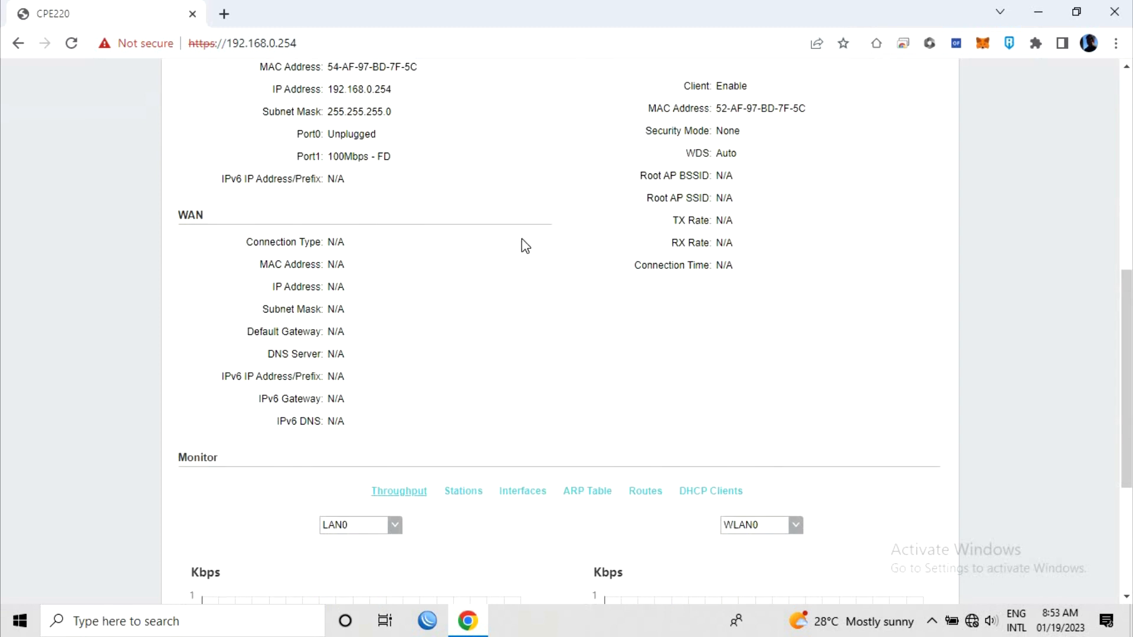
click(446, 142)
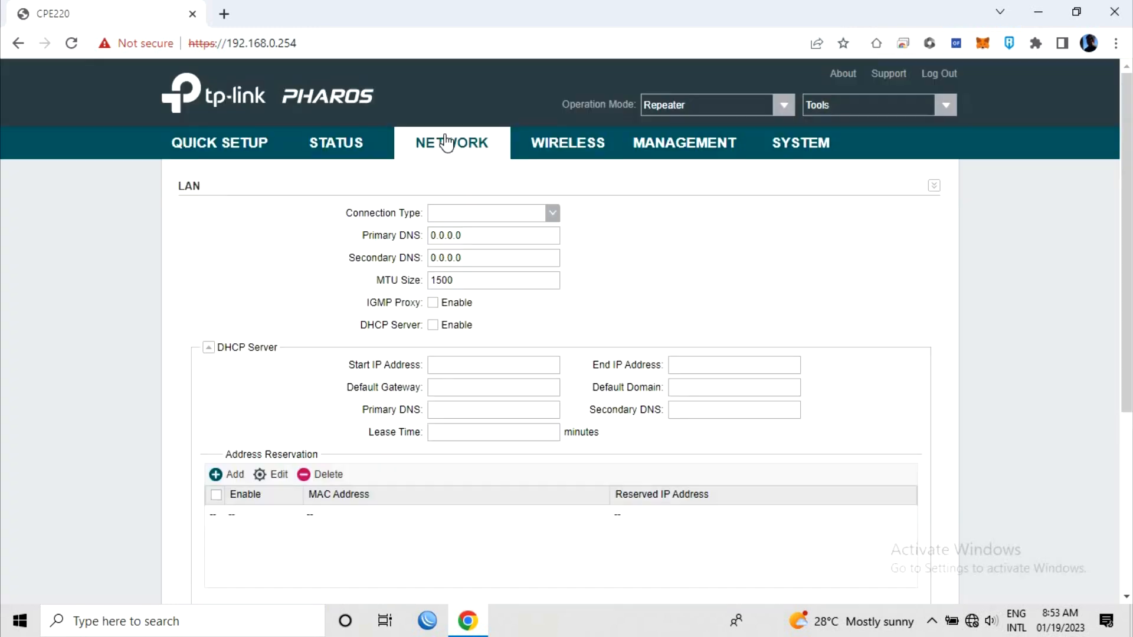
Check the connection type options and the device's IP address in the LAN settings
click(560, 217)
click(637, 238)
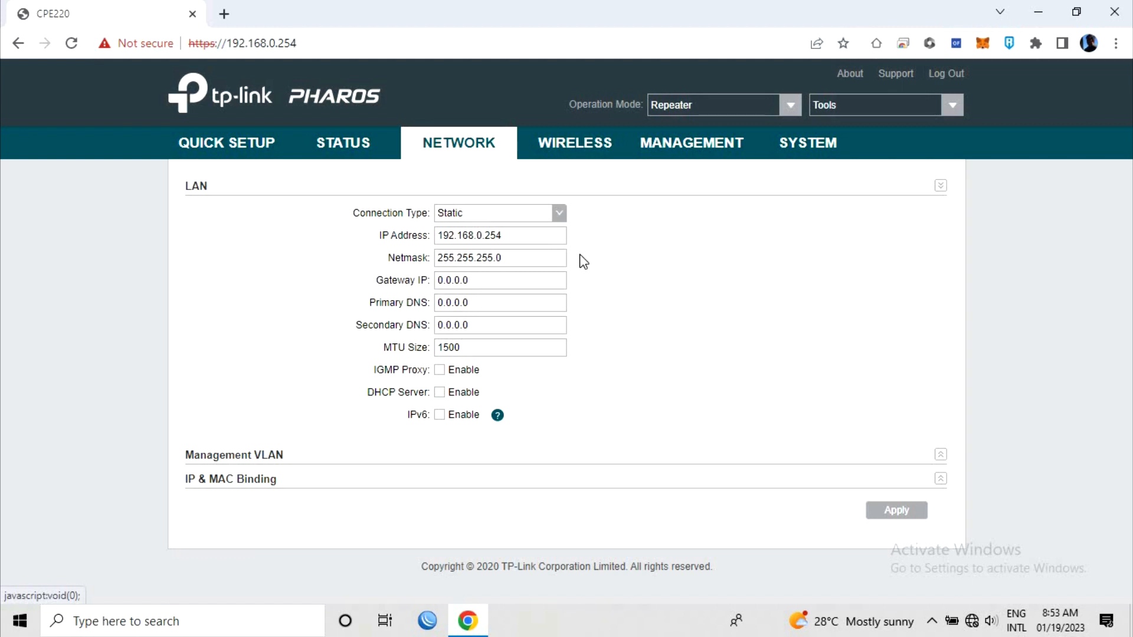
drag(490, 236, 543, 239)
click(530, 236)
In the basic wireless settings, review the region and mode options and set the channel width to 20MHz
click(561, 142)
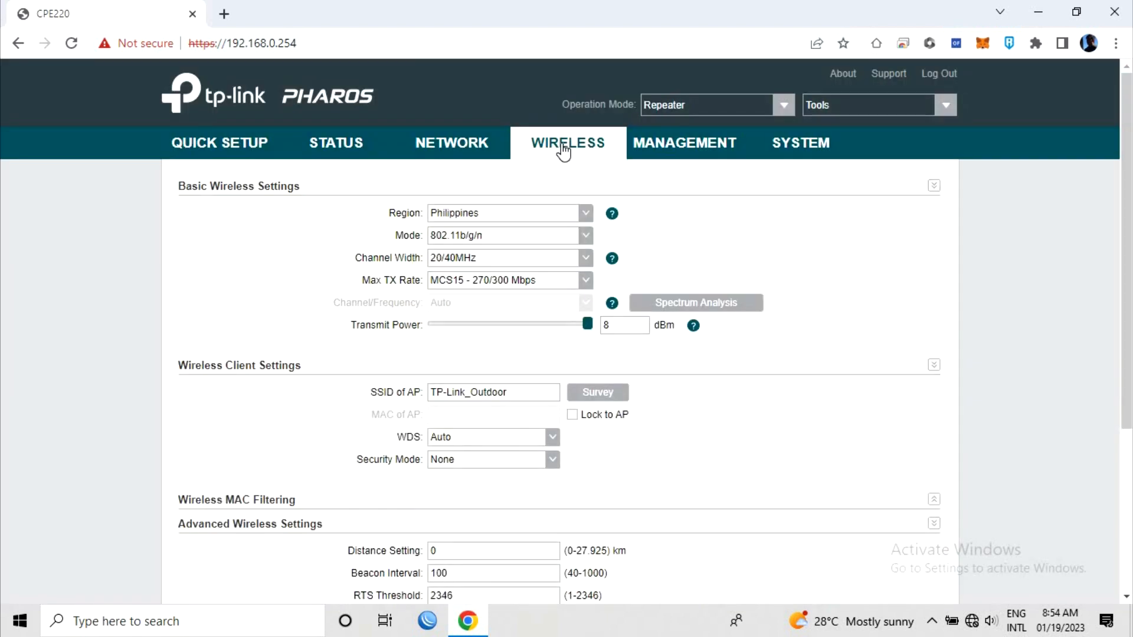
click(587, 214)
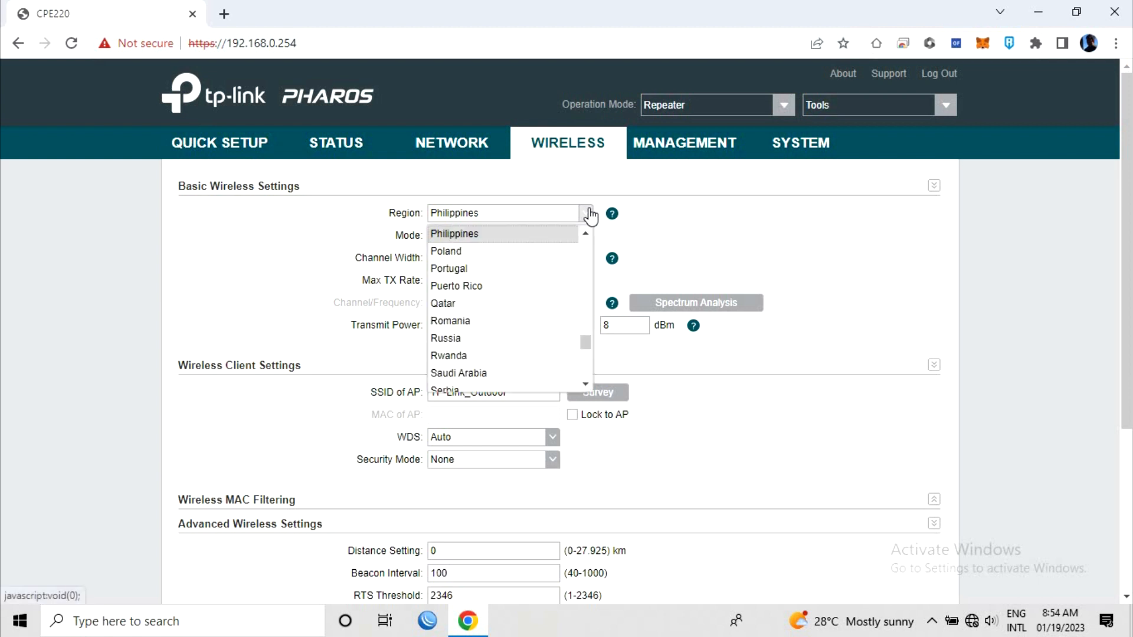
click(588, 216)
click(587, 240)
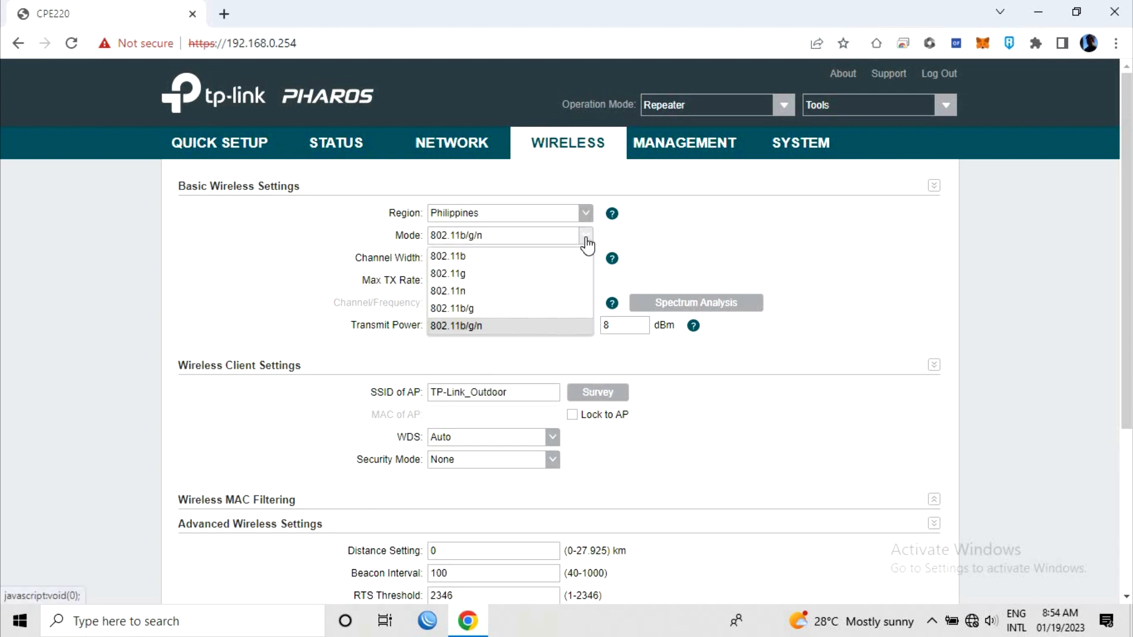
click(587, 242)
click(586, 259)
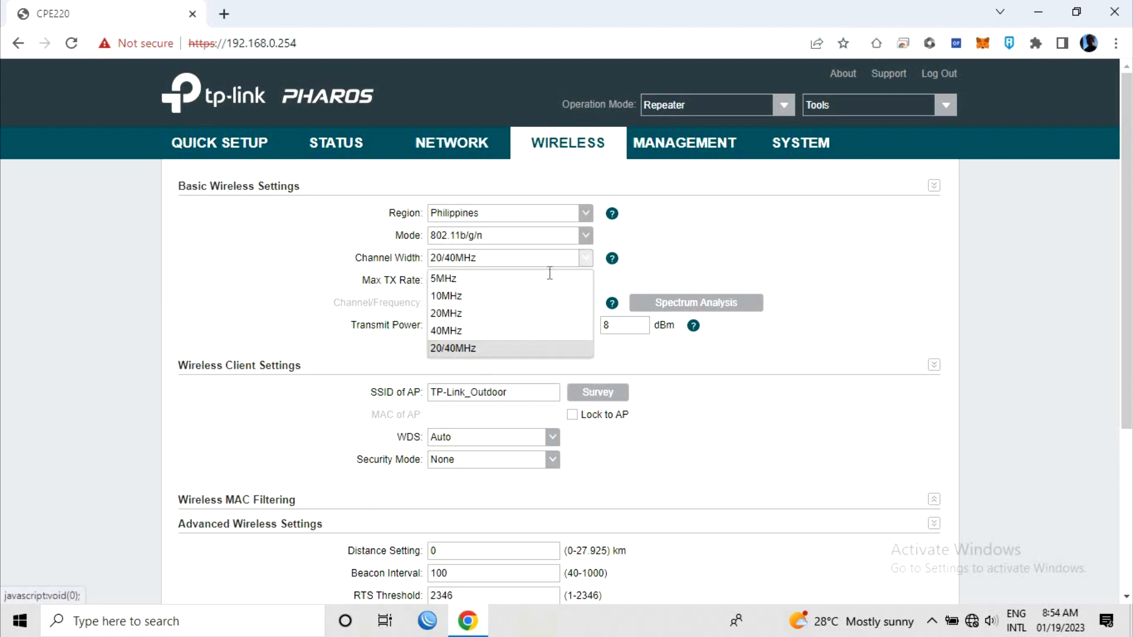
click(451, 314)
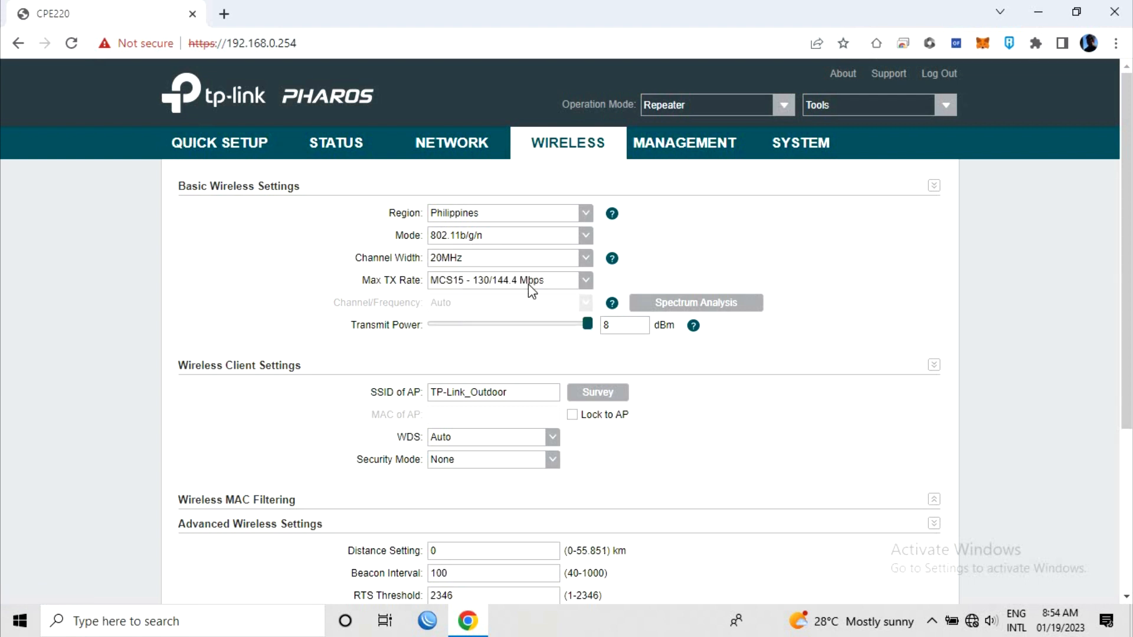
Check the Max TX Rate options, try a transmit power of 5 dBm and return it to 8 dBm
click(587, 283)
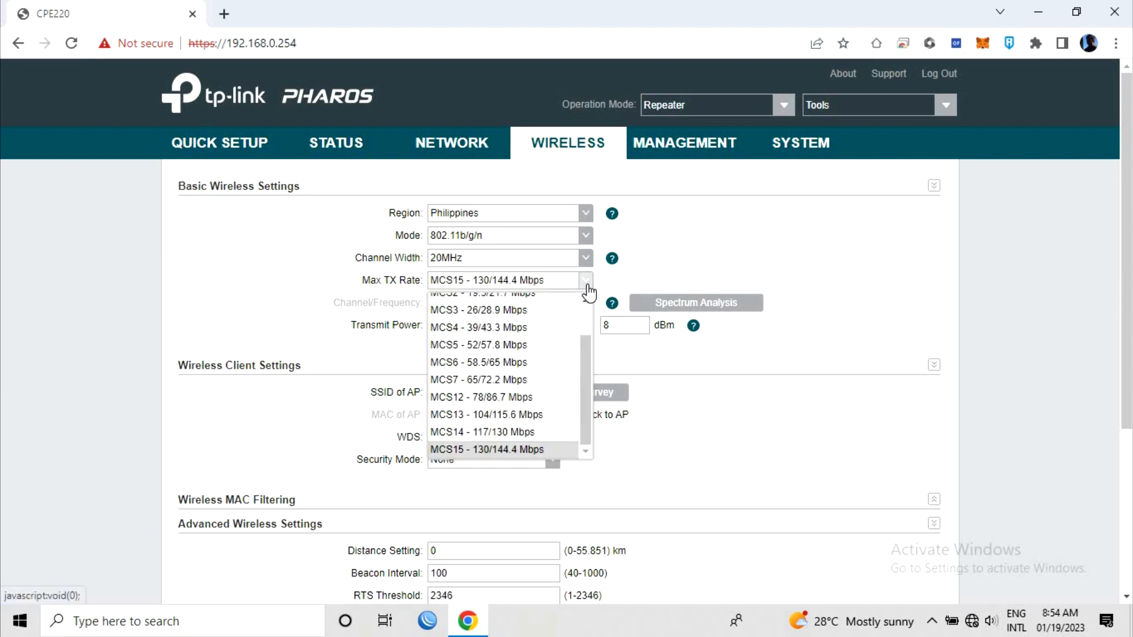
click(585, 282)
scroll(575, 244, down, 1)
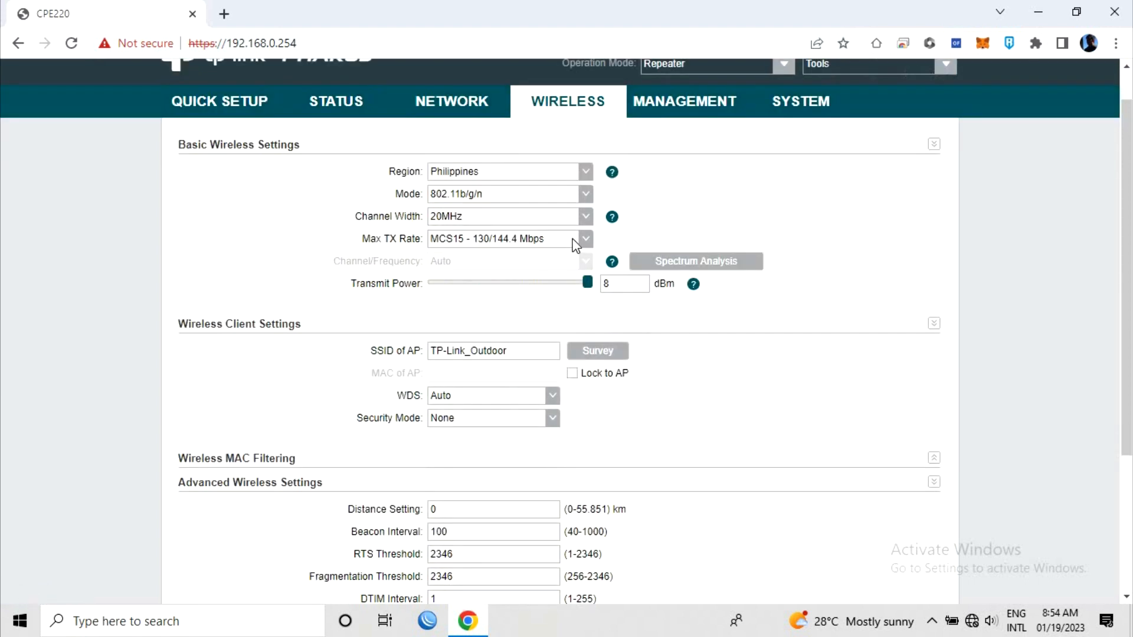
mouse_move(516, 243)
mouse_down()
mouse_move(501, 248)
mouse_move(530, 242)
mouse_up()
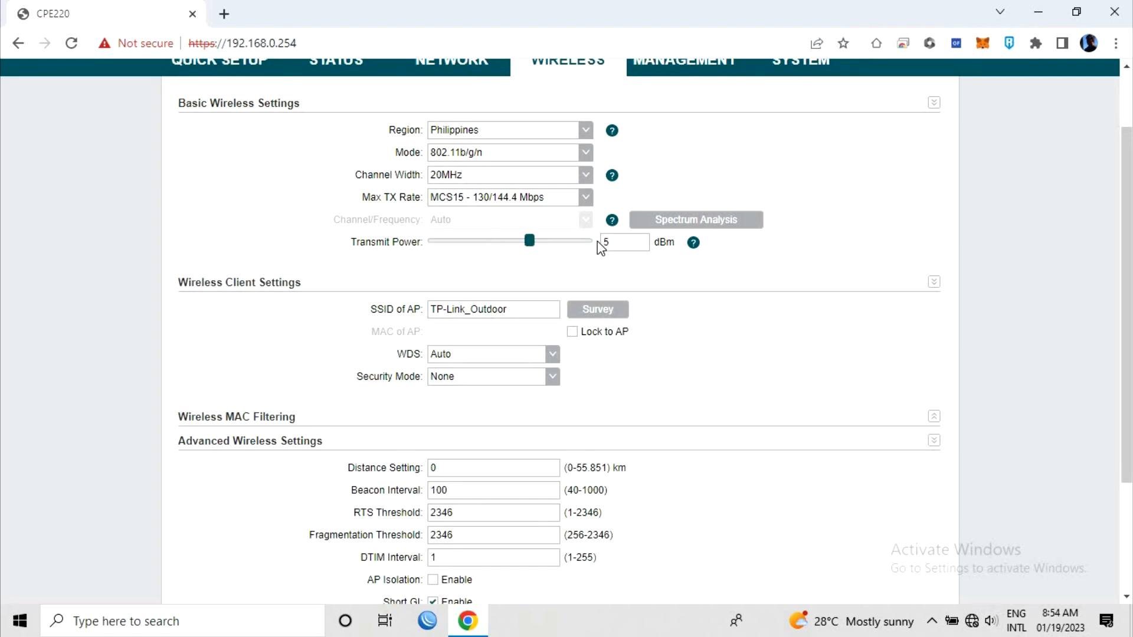
drag(599, 246, 678, 269)
scroll(654, 345, down, 3)
scroll(541, 292, up, 3)
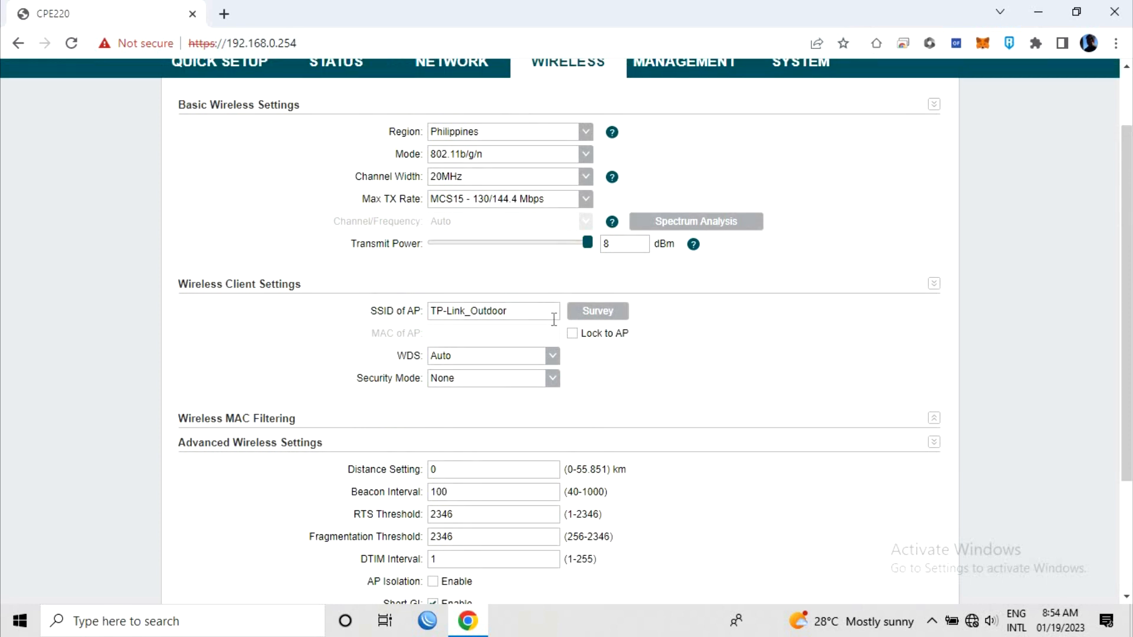
Survey the nearby access points and connect to the shop@cmj_1 network
click(612, 317)
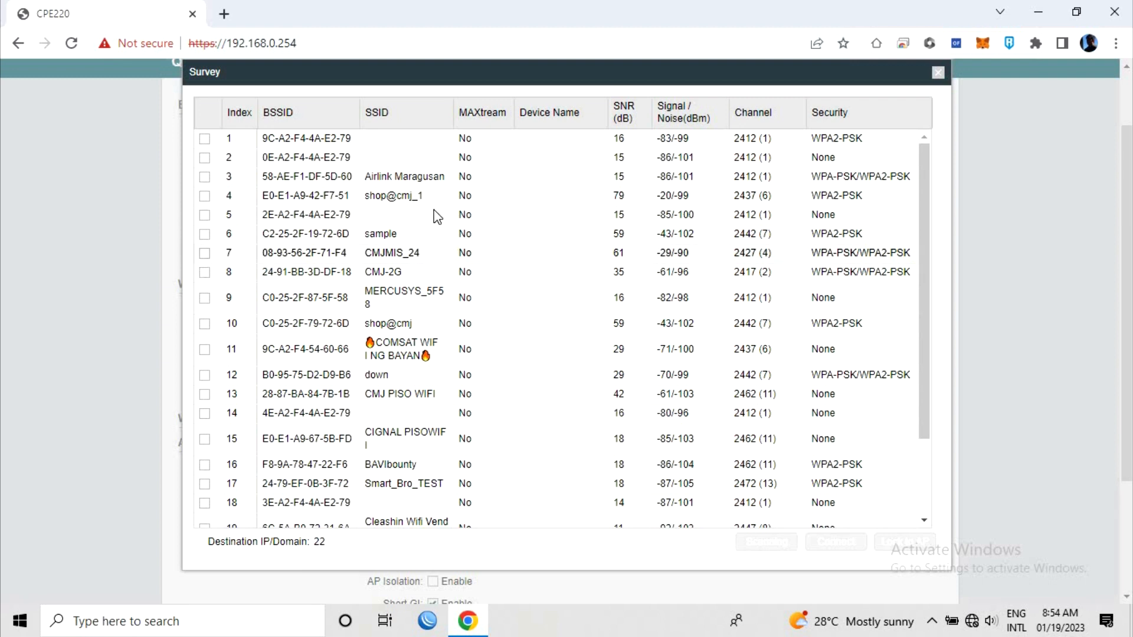
click(205, 197)
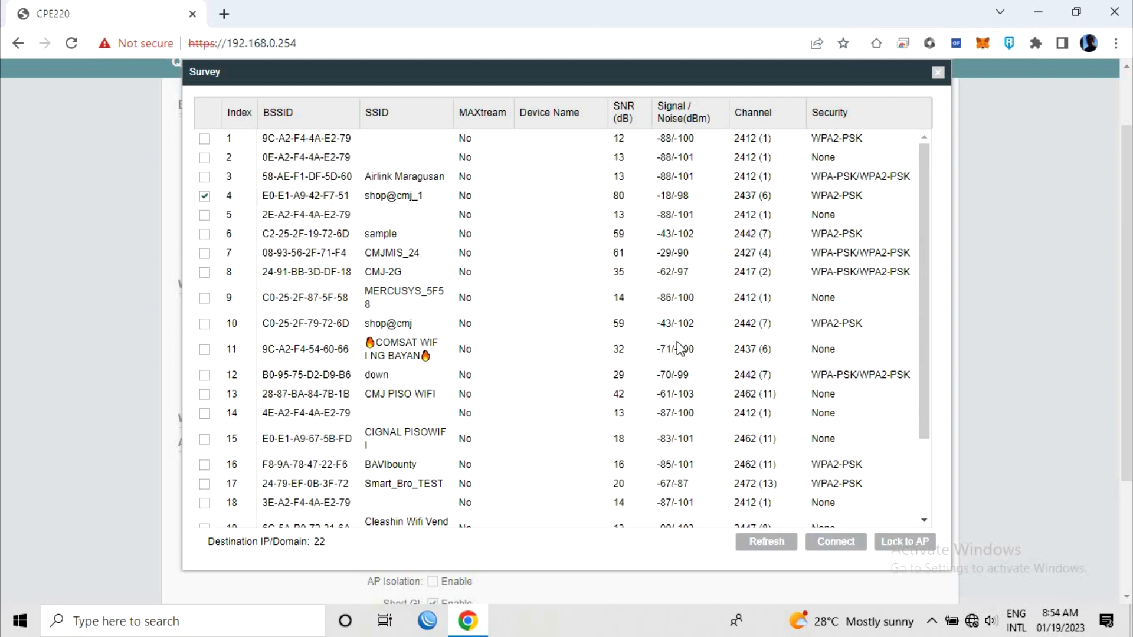
click(835, 541)
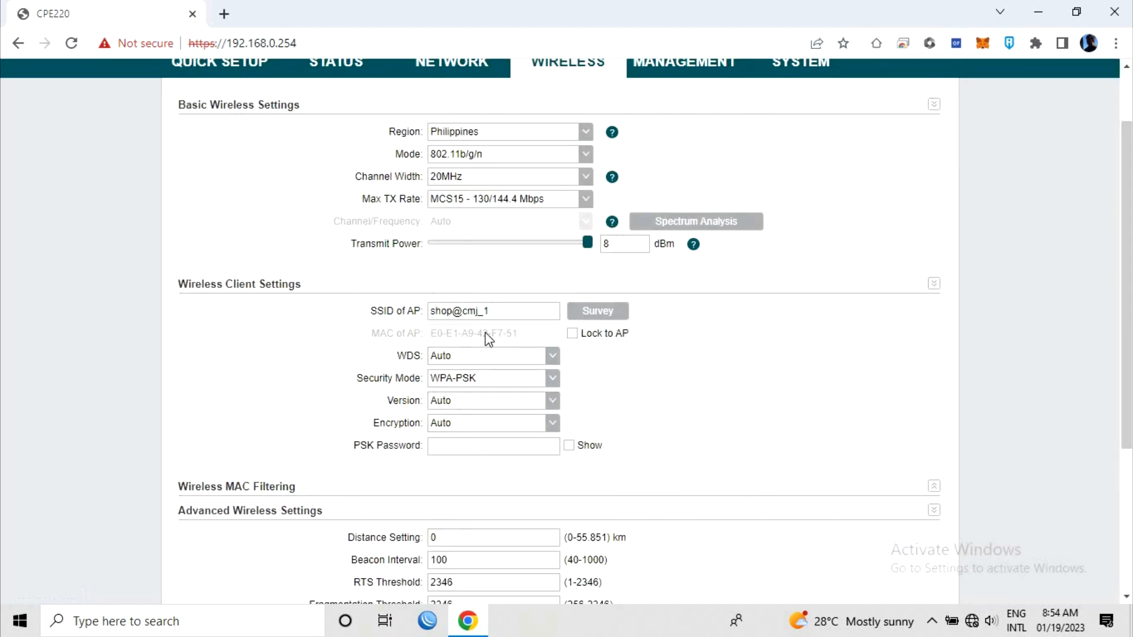
Review the wireless client options, keeping WDS, version and encryption on Auto with WPA-PSK security, and enter the PSK password
click(555, 358)
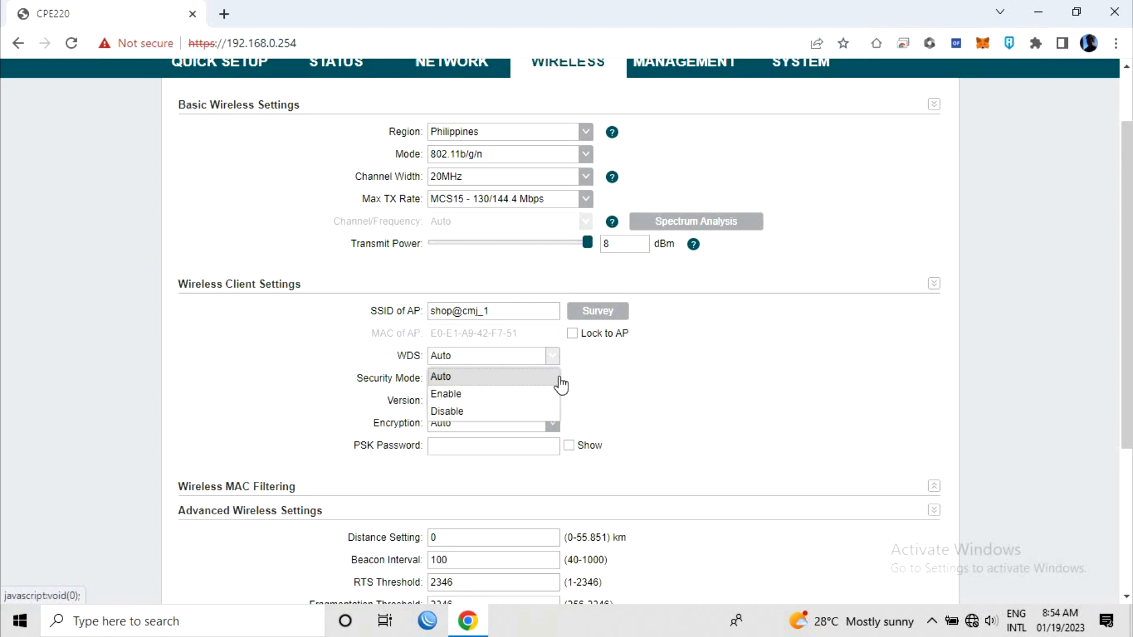
click(554, 380)
click(556, 385)
click(555, 408)
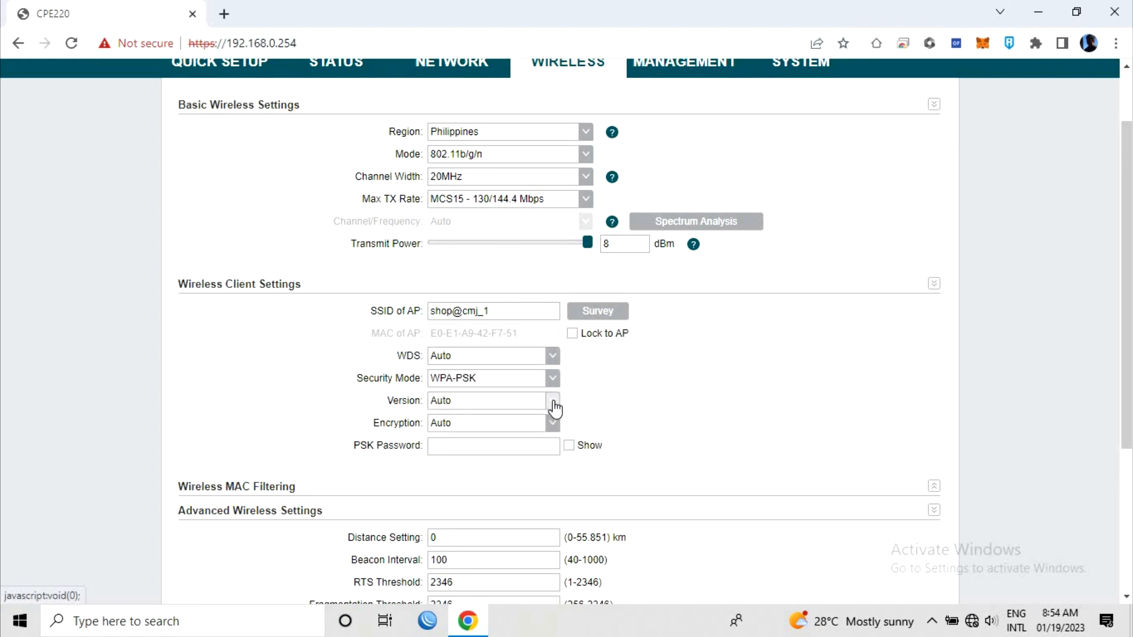
click(554, 406)
click(553, 420)
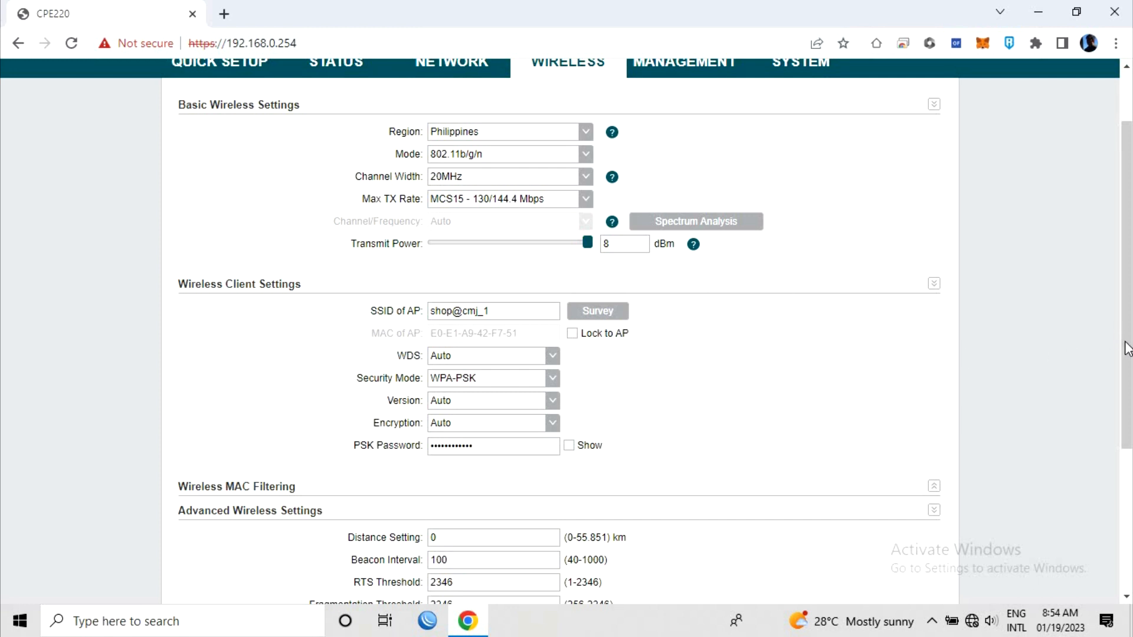
Apply the wireless settings, dismissing any error and applying again if needed, and save the configuration changes
scroll(1124, 349, down, 3)
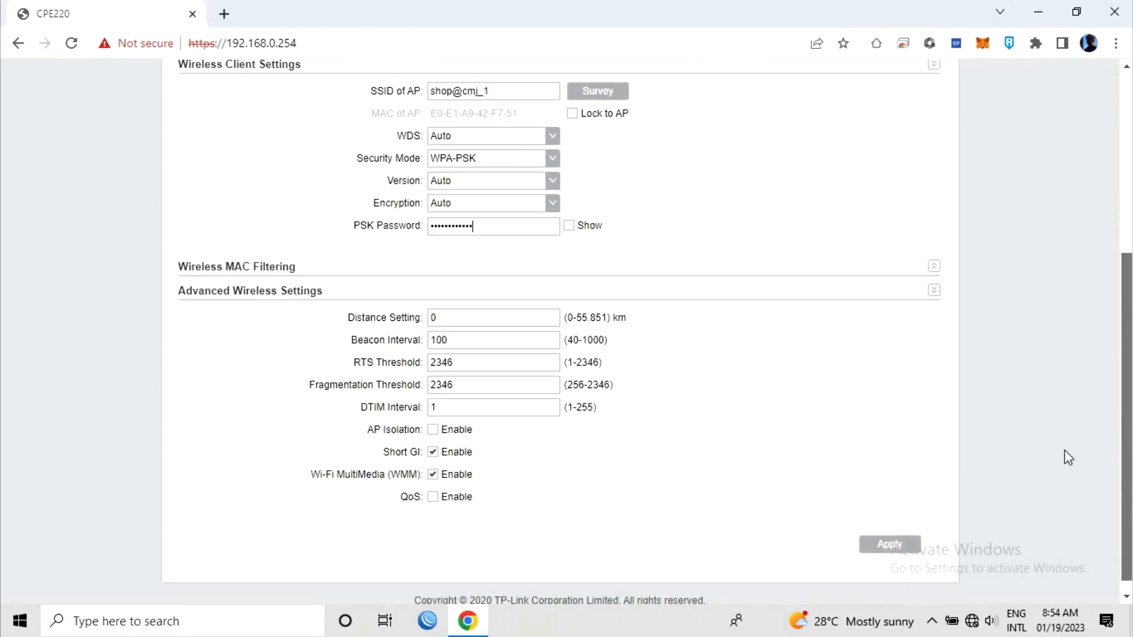
click(879, 547)
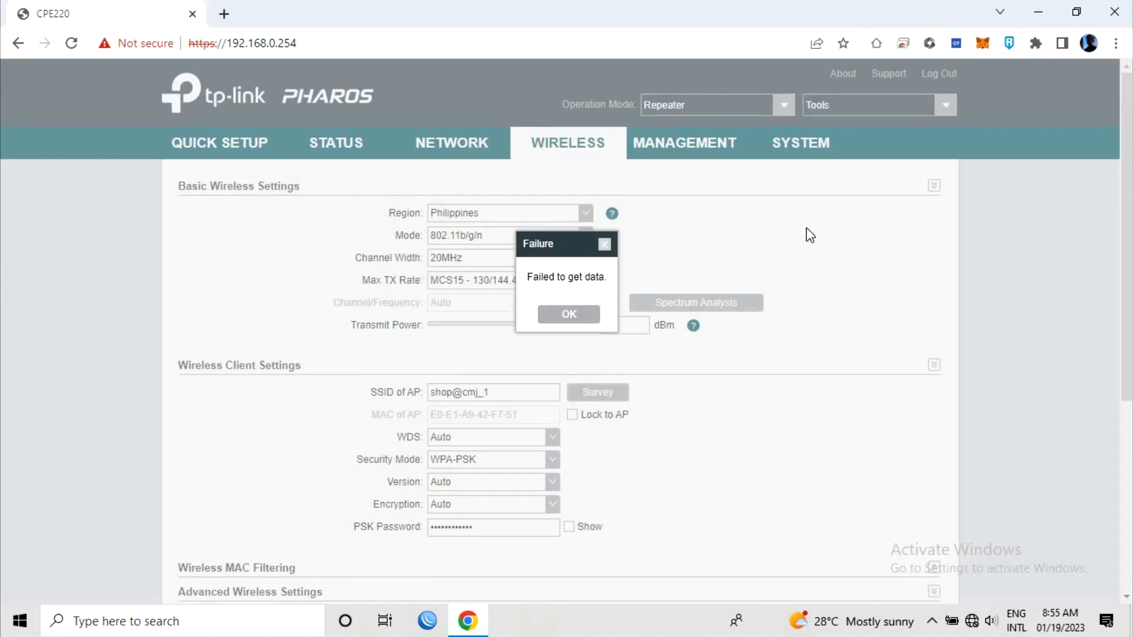
click(569, 313)
scroll(911, 297, down, 5)
click(887, 540)
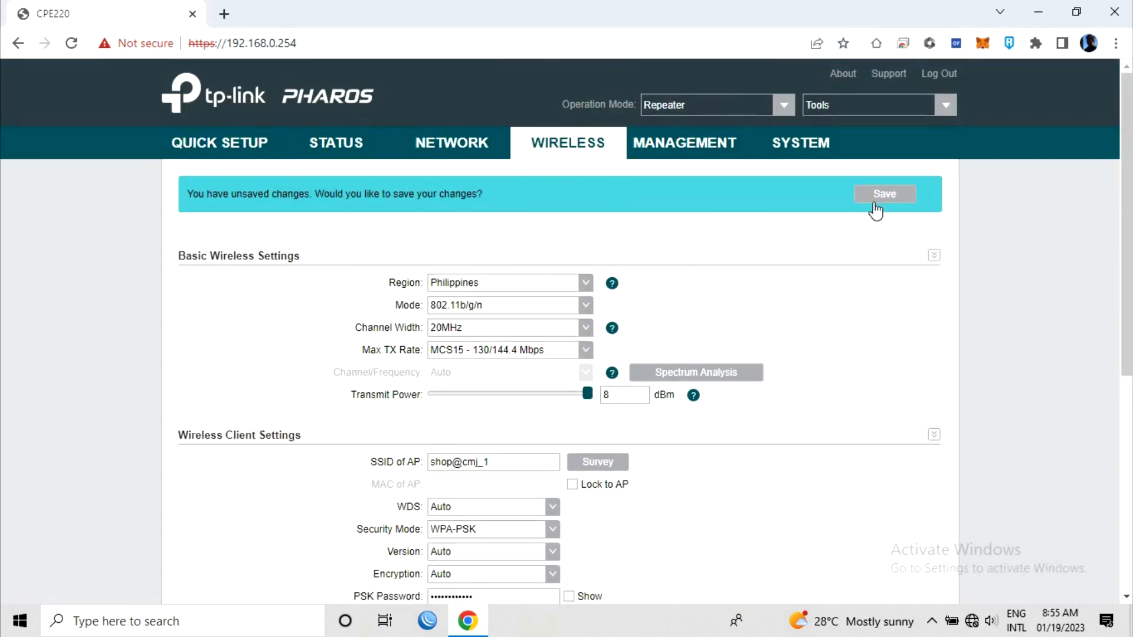
click(883, 195)
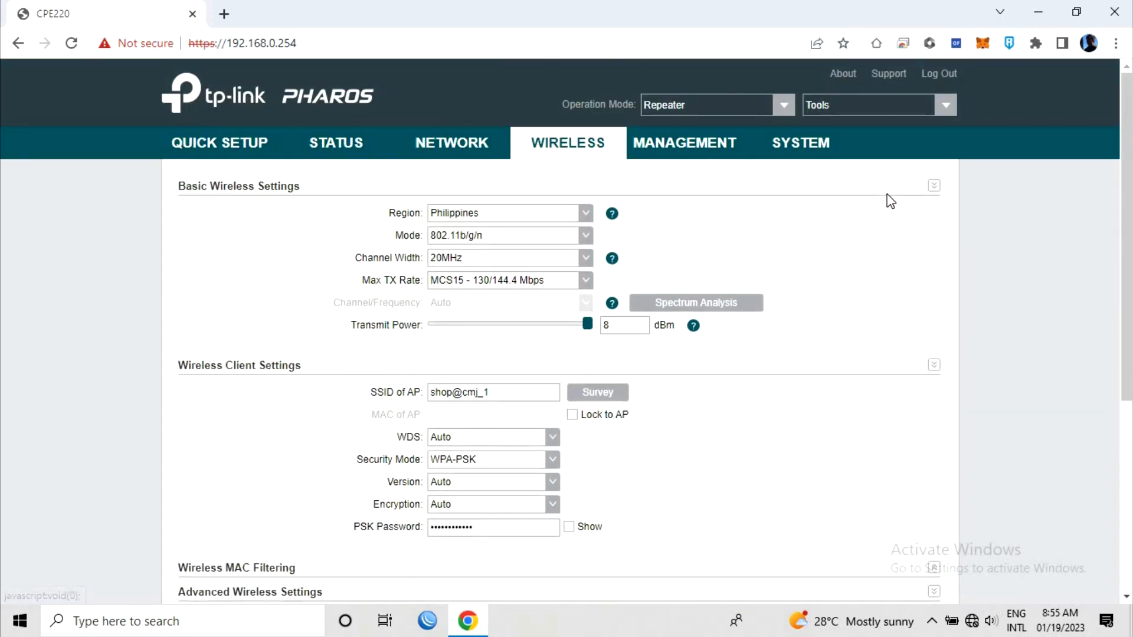
Look through the system settings, including the device name, user account fields, firmware update and configuration sections
scroll(872, 215, down, 5)
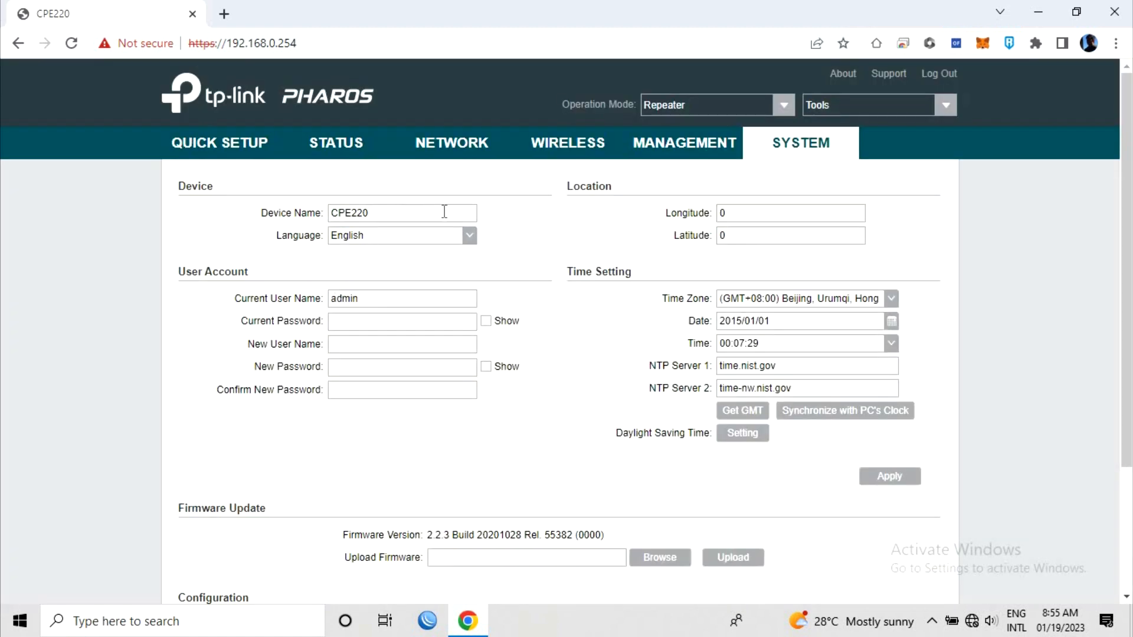
drag(444, 211, 308, 216)
click(420, 216)
click(387, 345)
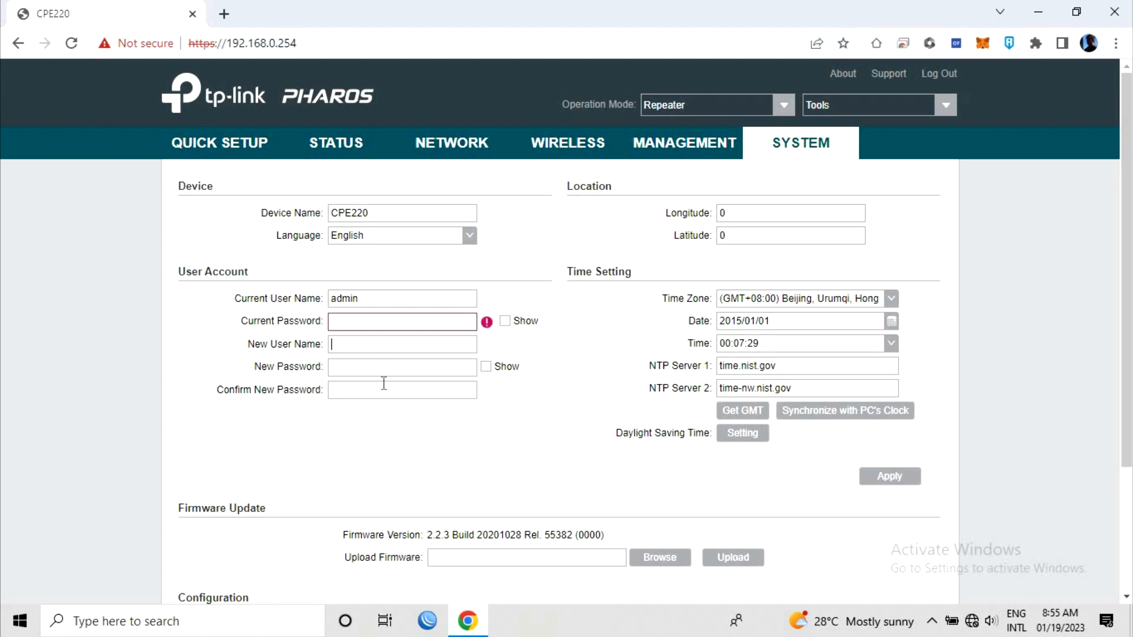
click(387, 369)
click(384, 388)
click(564, 438)
scroll(567, 442, down, 1)
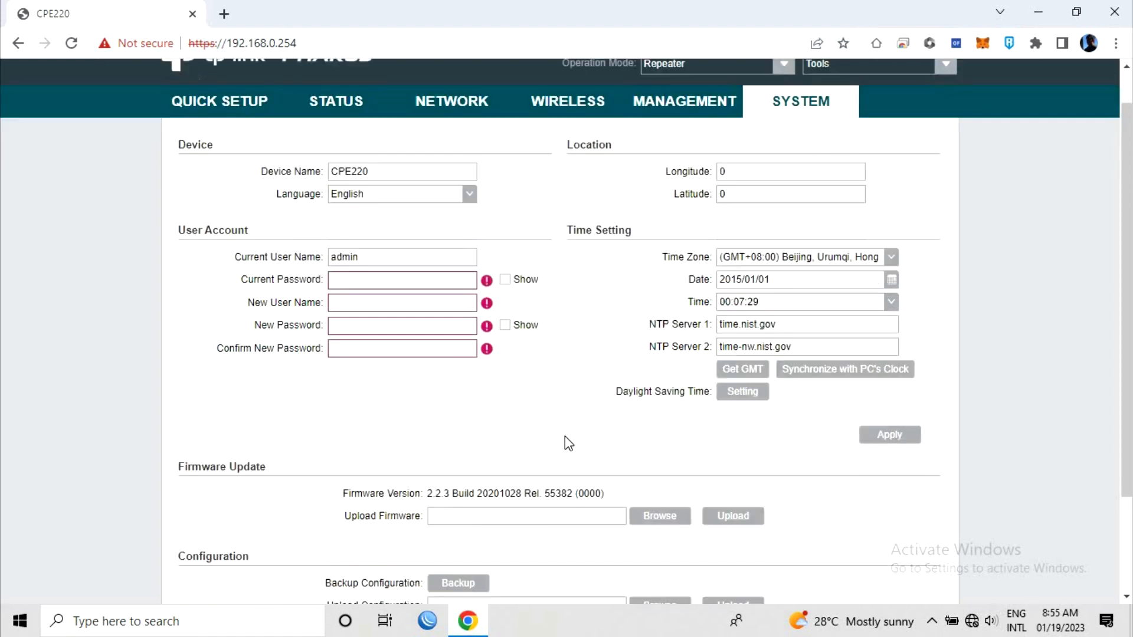
scroll(564, 437, up, 1)
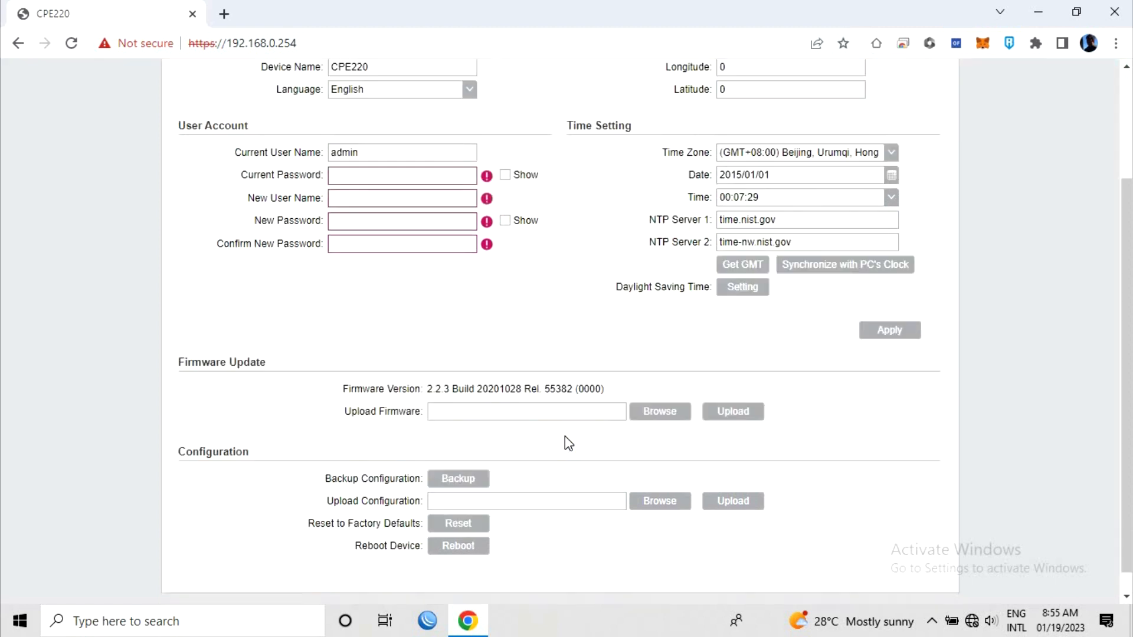
Open the PC's Ethernet adapter status in Windows network settings and examine its connection details
right_click(972, 620)
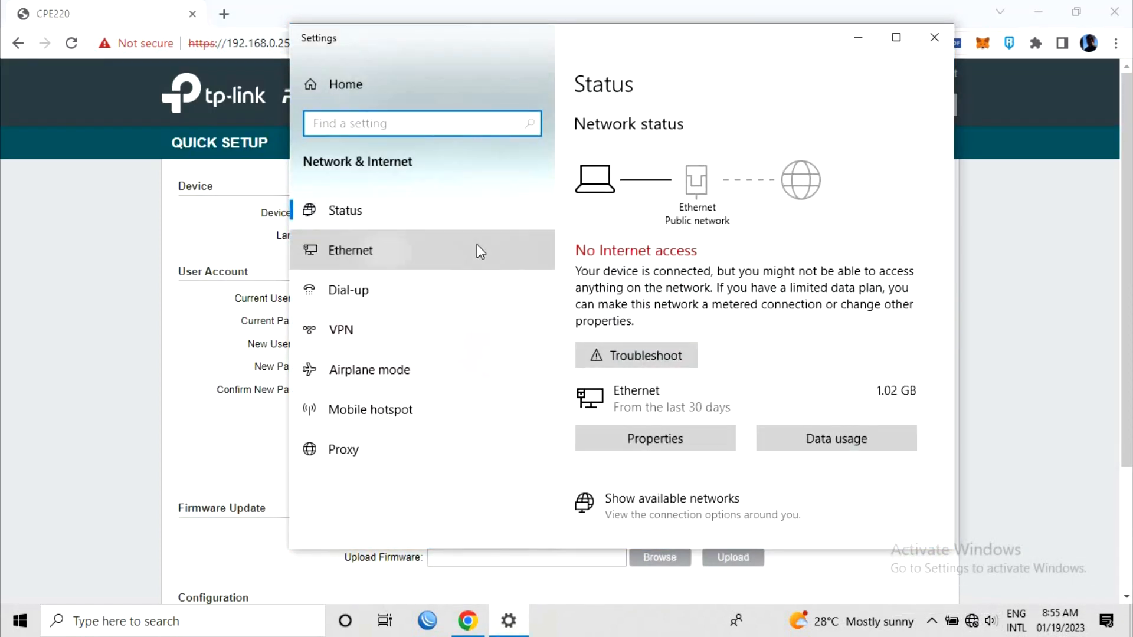
click(478, 246)
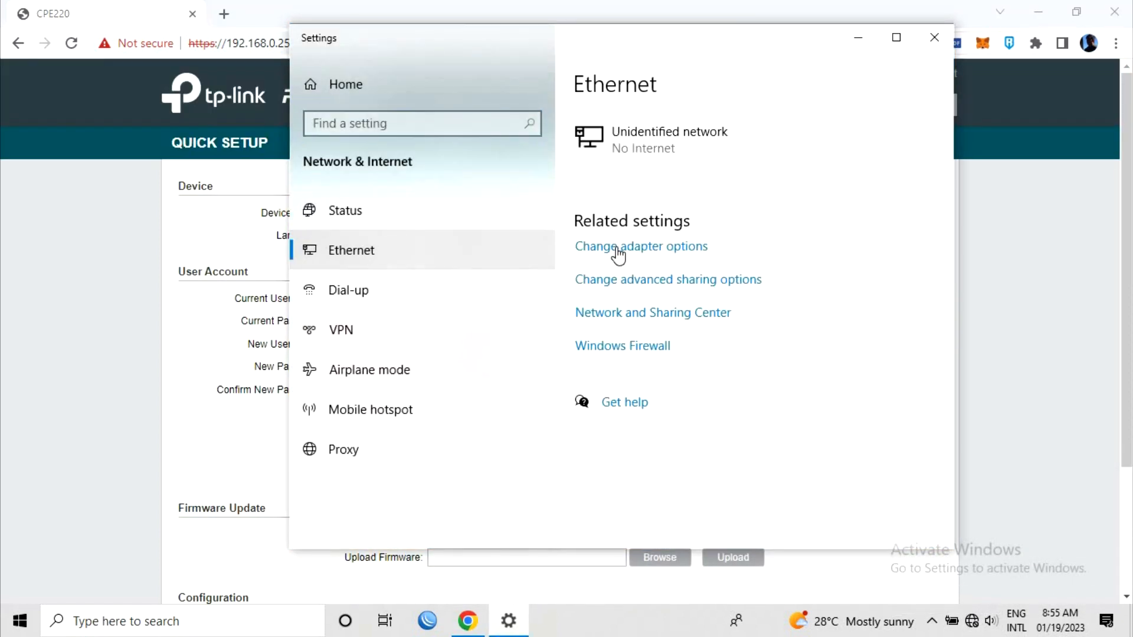
click(620, 248)
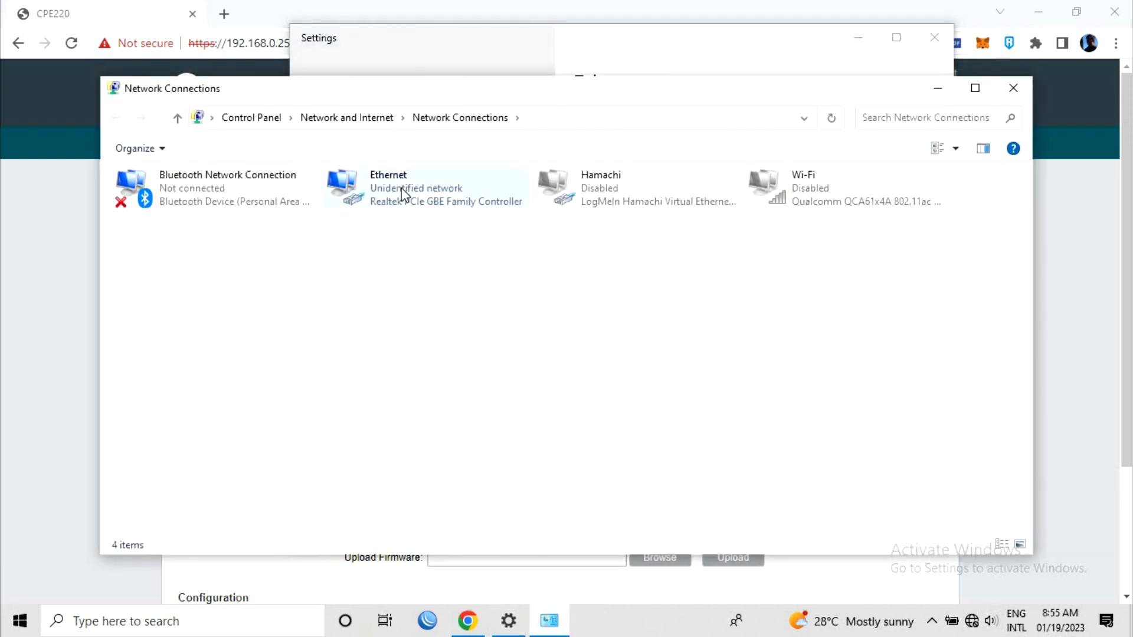
right_click(402, 187)
click(444, 217)
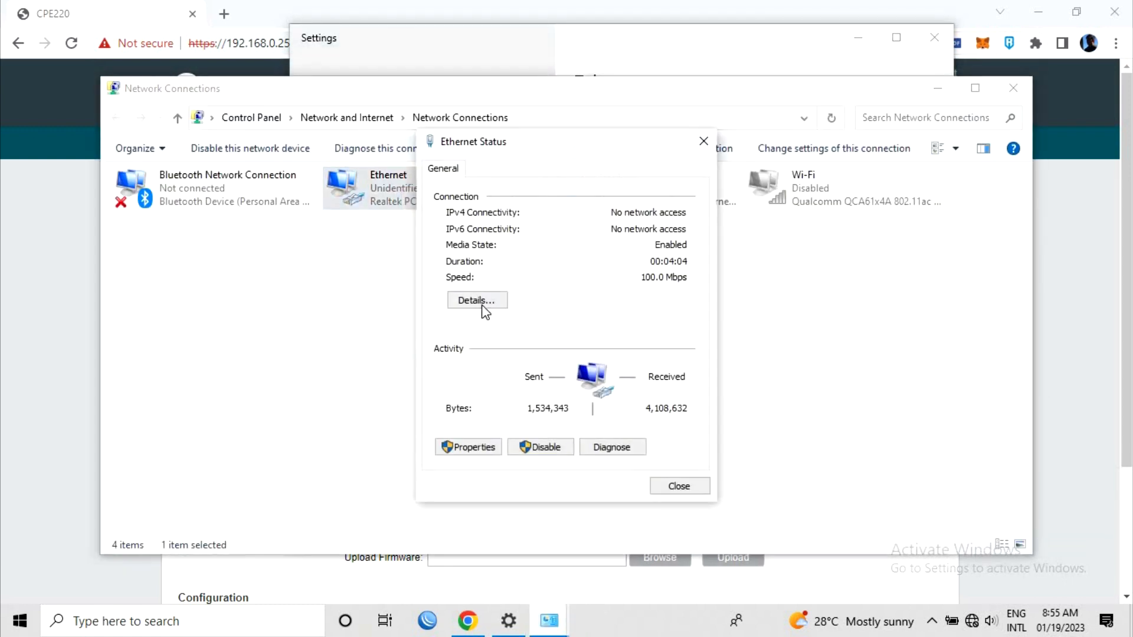
click(477, 300)
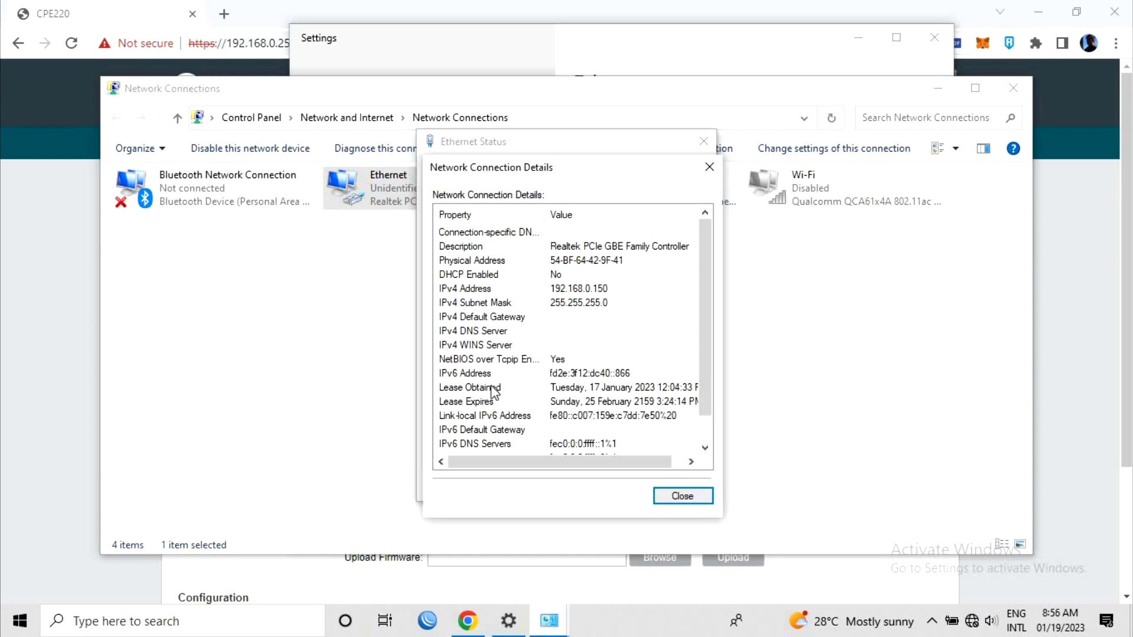
key(Escape)
Set the Ethernet adapter's Internet Protocol Version 4 to obtain an IP address automatically and accept the adapter properties
click(477, 452)
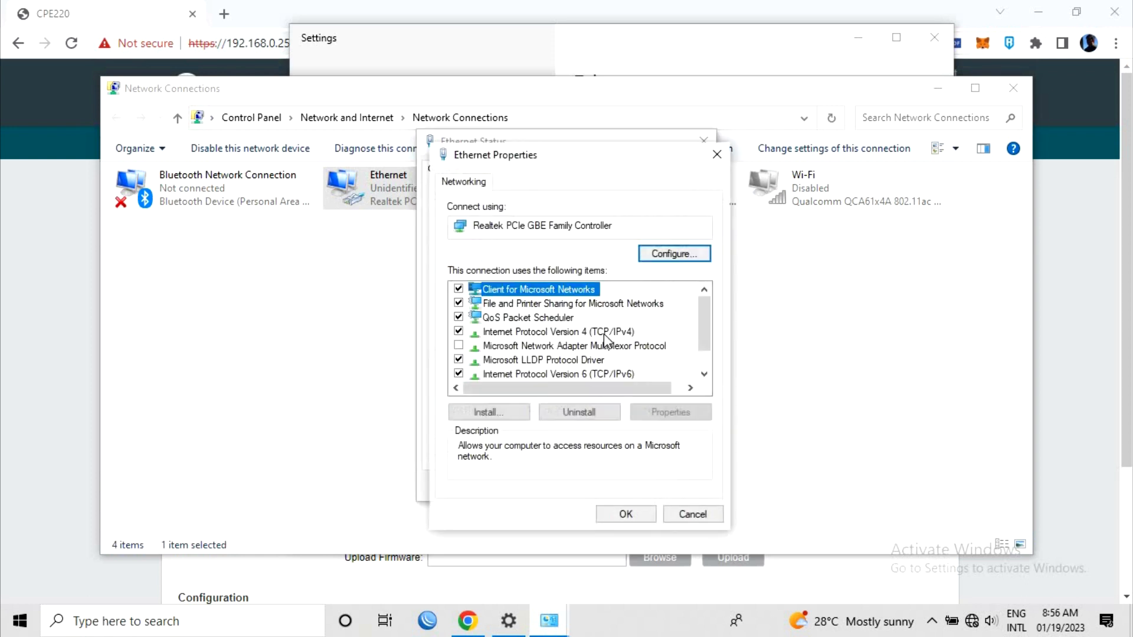
double_click(603, 332)
click(564, 321)
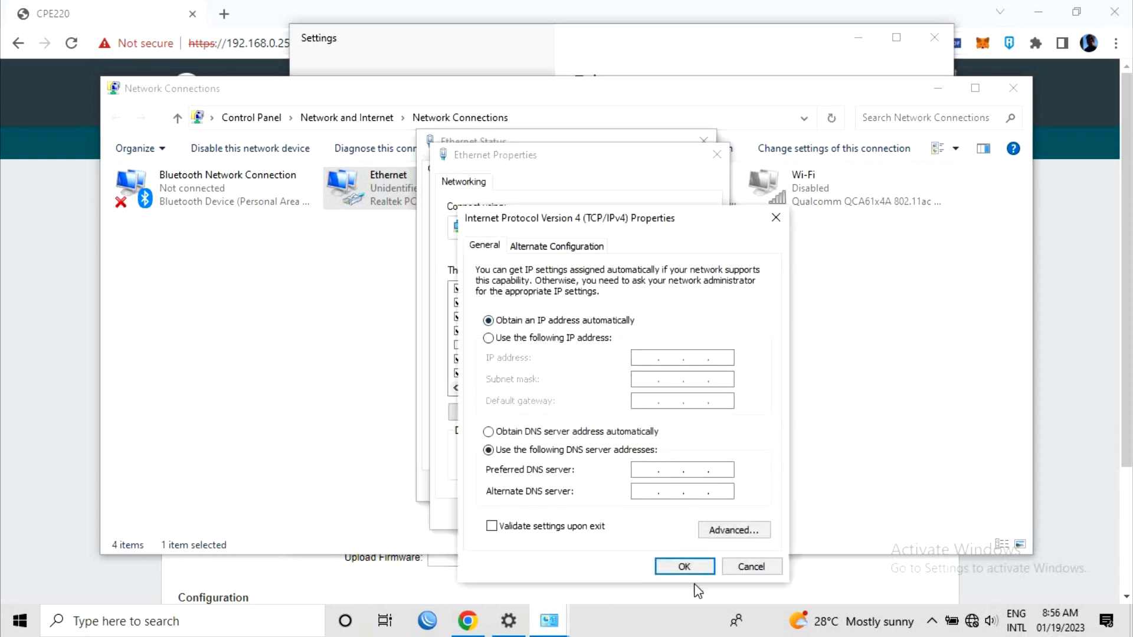
click(683, 566)
click(665, 514)
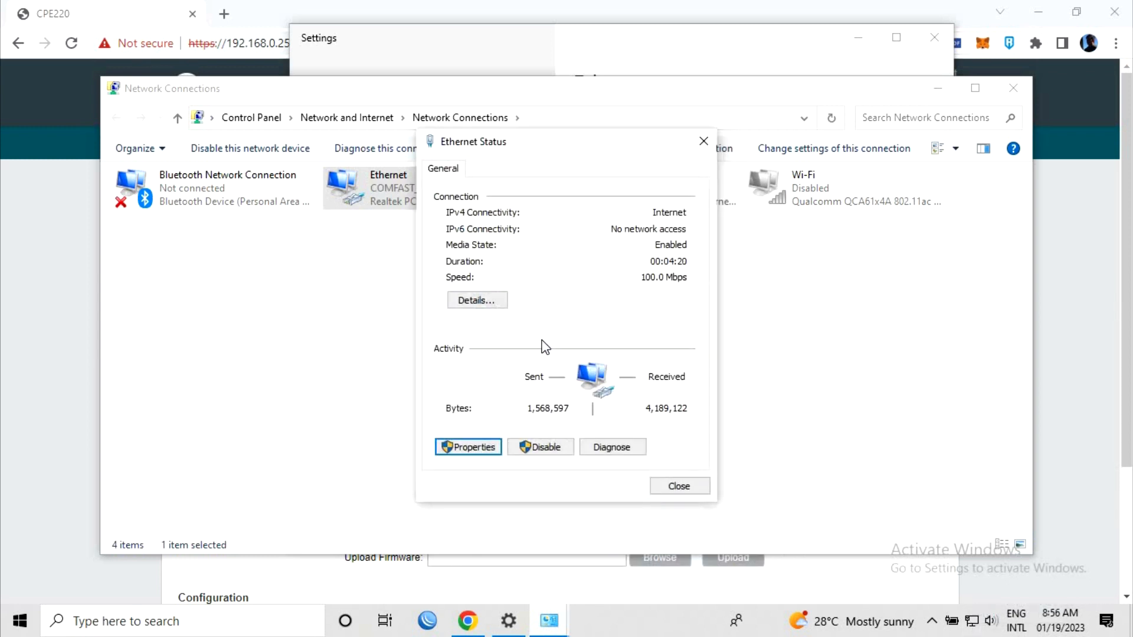
Test the internet connection from a command prompt with ping google.com -t, stop the ping and exit the prompt
key(super+r)
text(cmd)
key(Return)
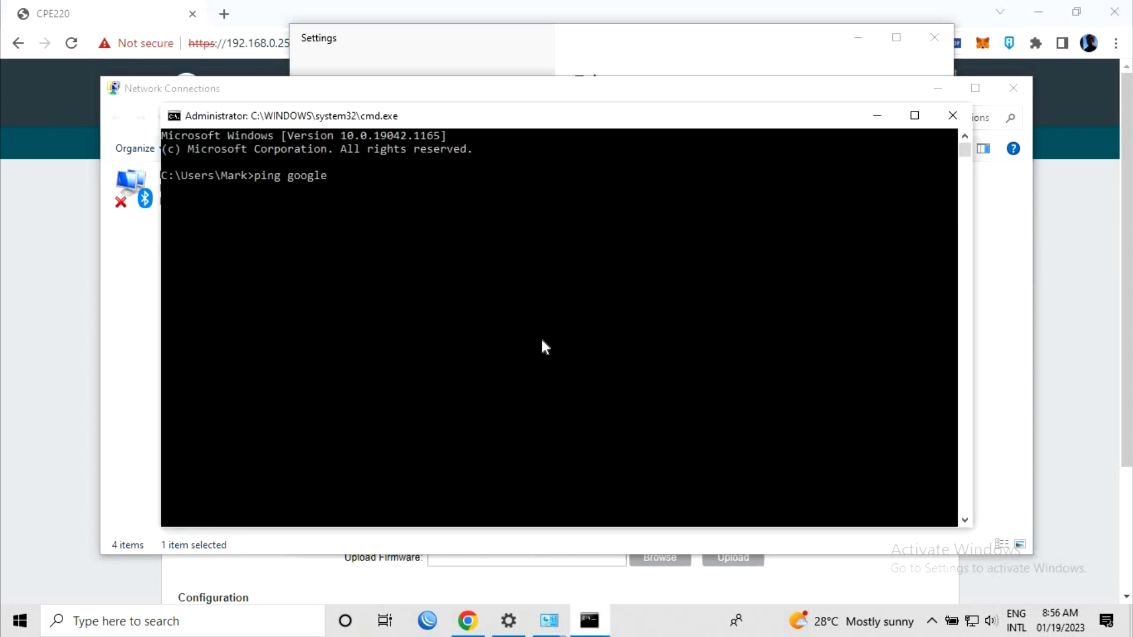
text(ping google.com -t)
key(Return)
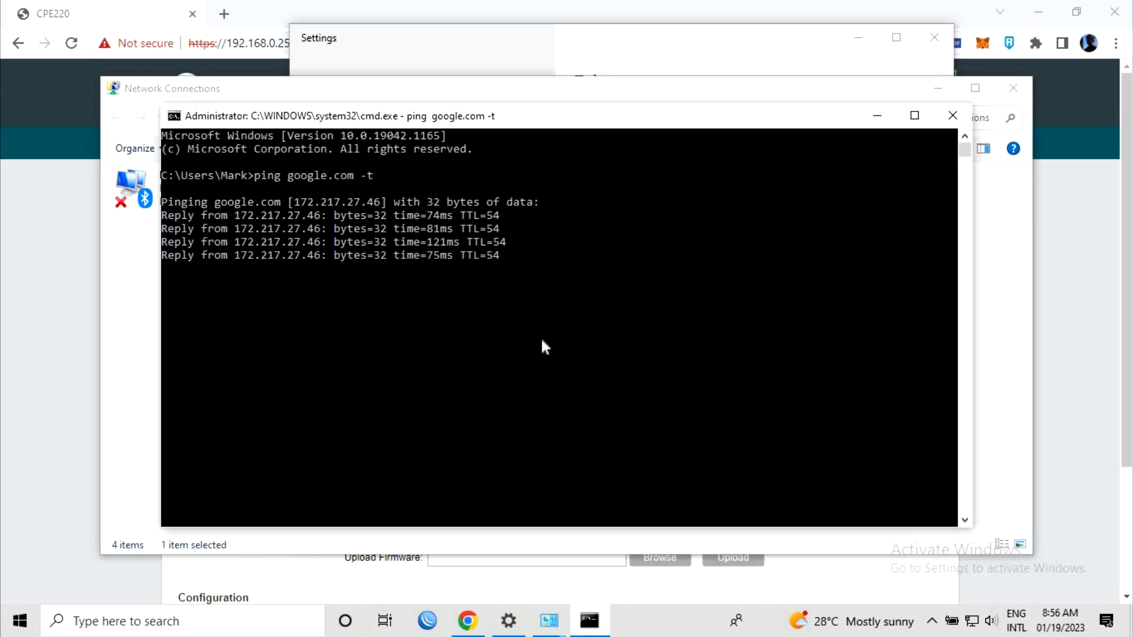
key(ctrl+c)
text(exit)
key(Return)
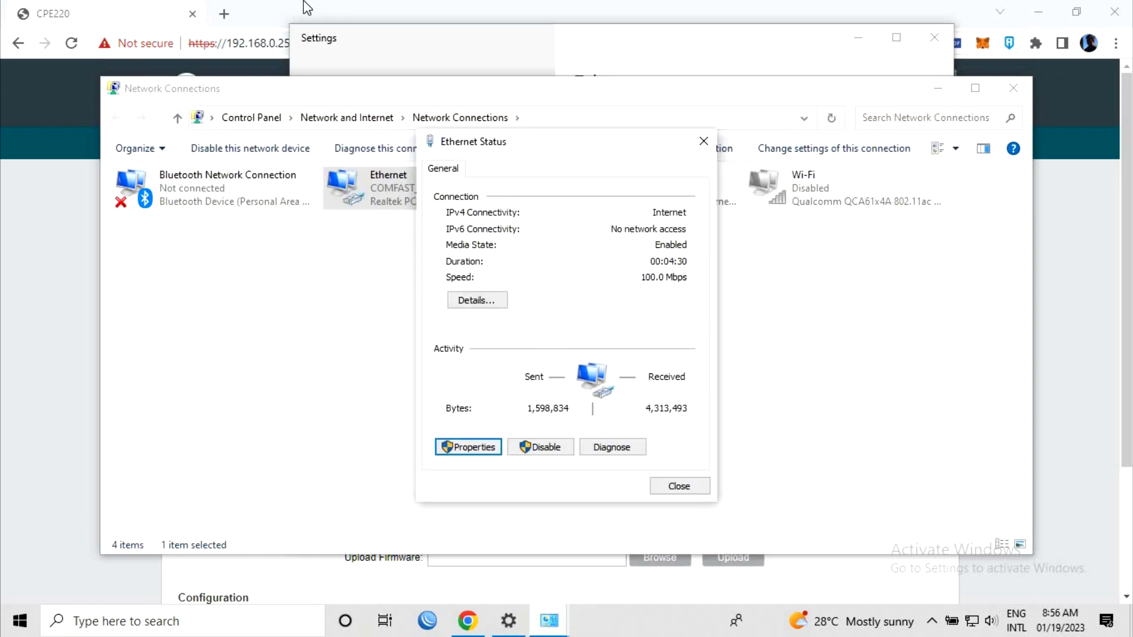
Switch to the Chrome window and load google.com in a new tab to test web browsing
click(253, 19)
click(224, 17)
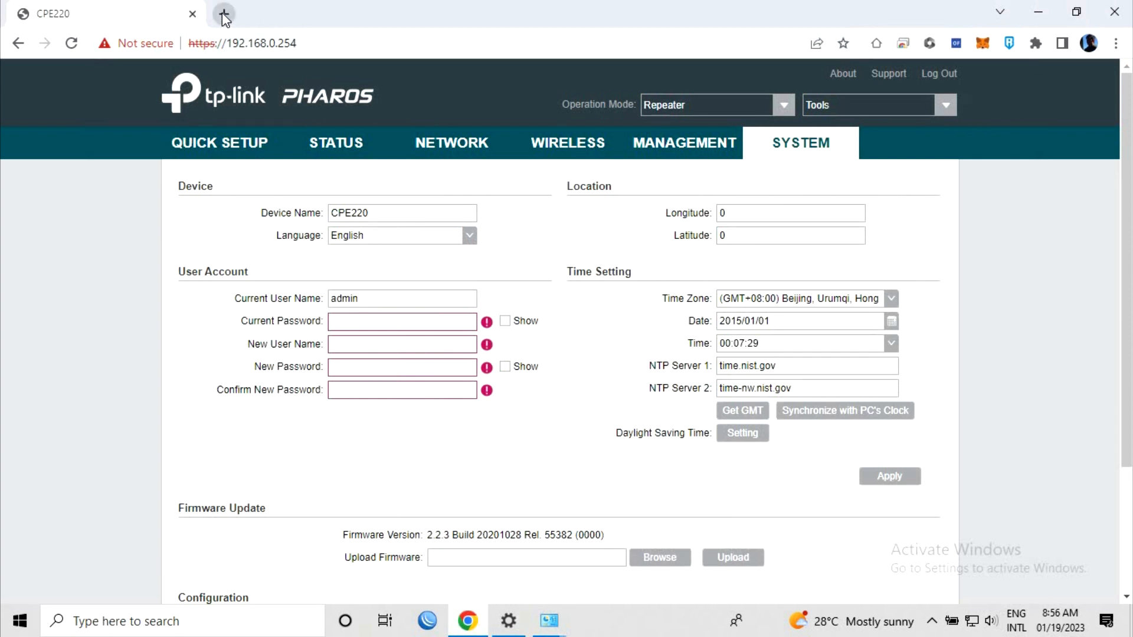
text(g)
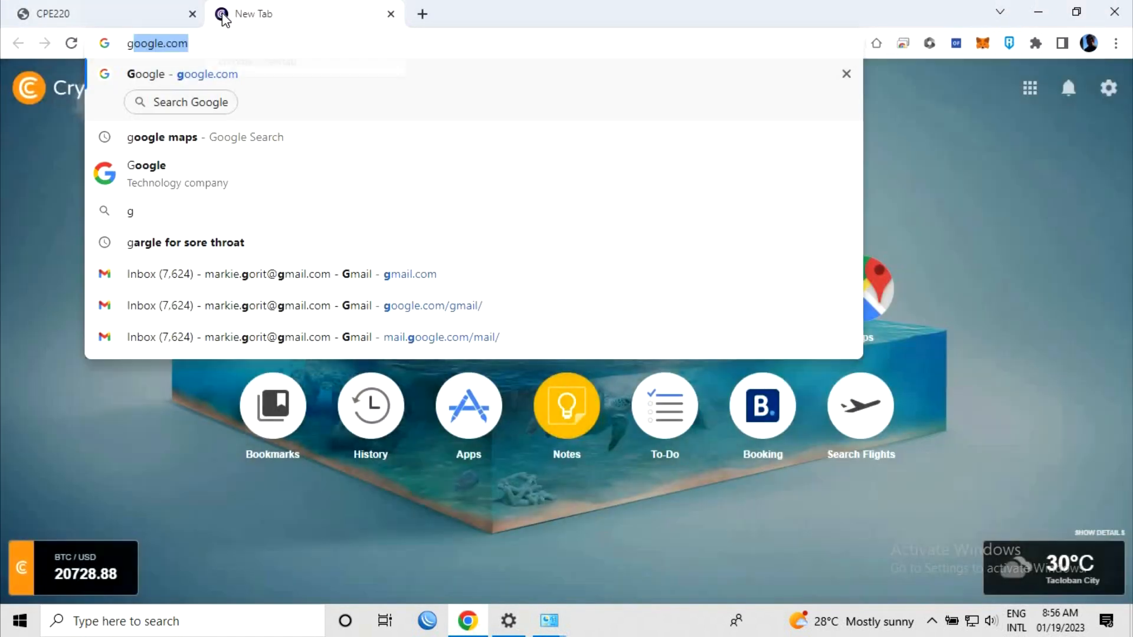
text(oogle)
key(Return)
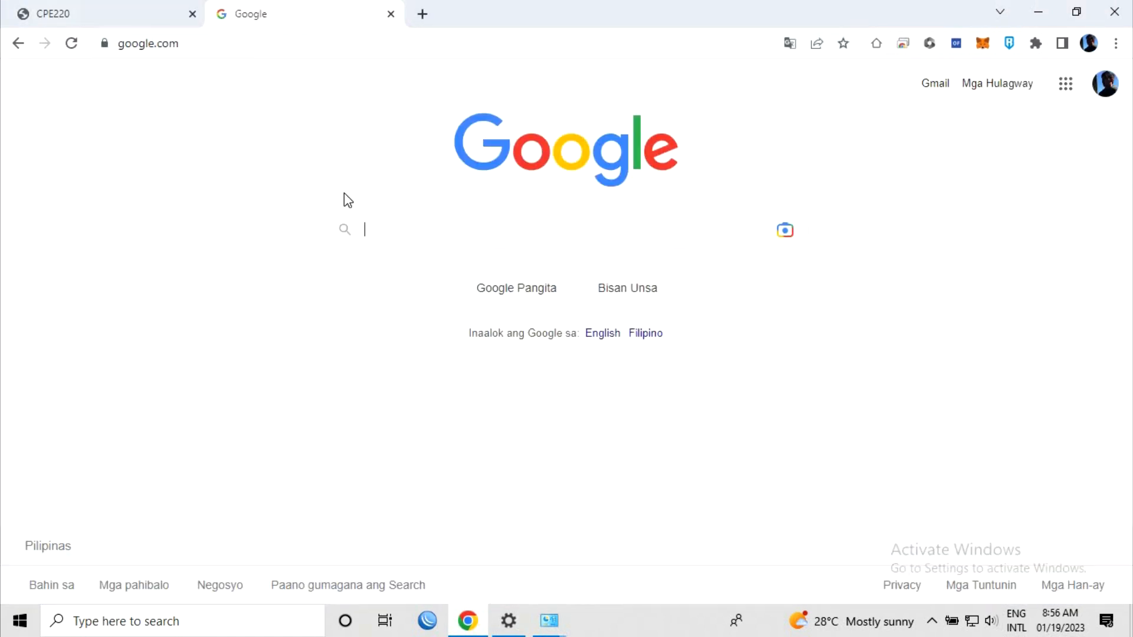
Search Google for "cat" and browse through the image results
click(509, 231)
text(cat)
key(Return)
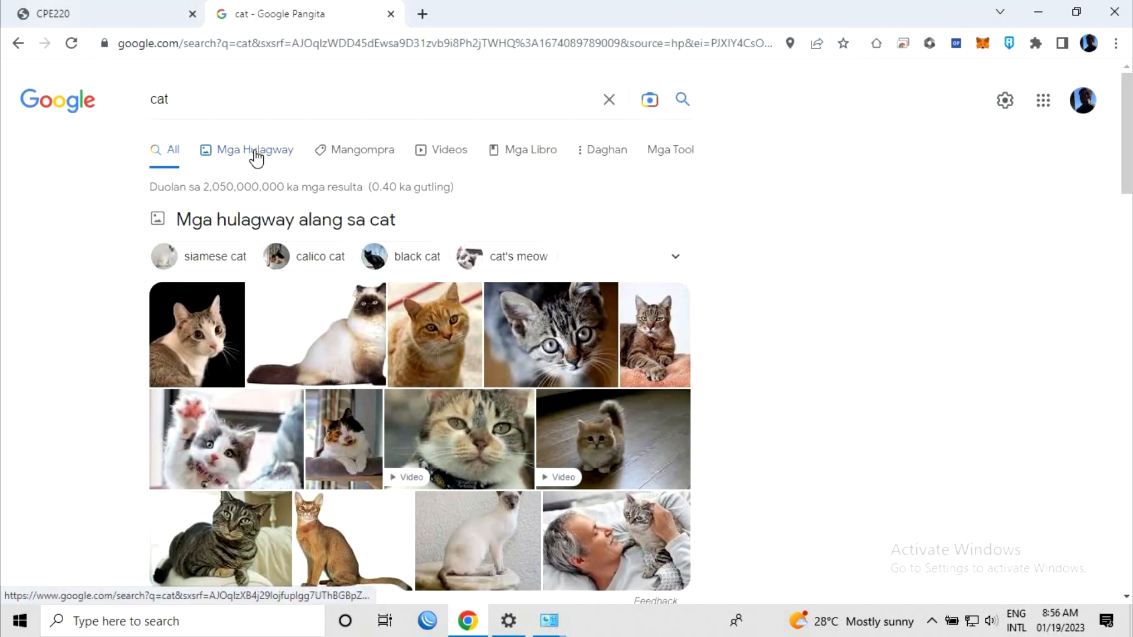
click(258, 155)
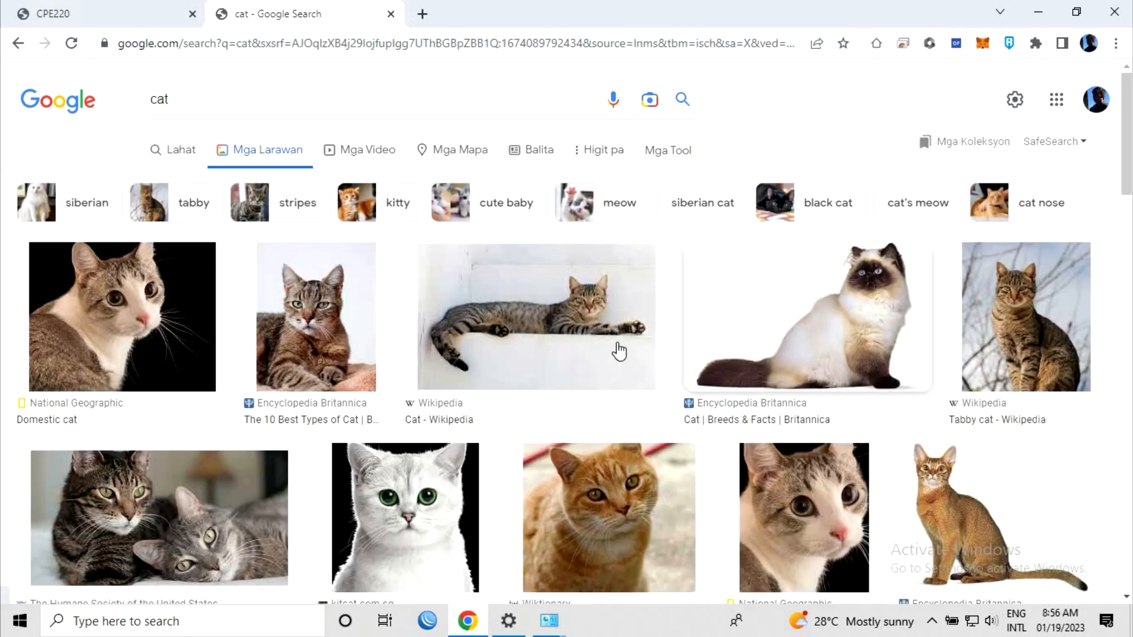
scroll(617, 349, down, 5)
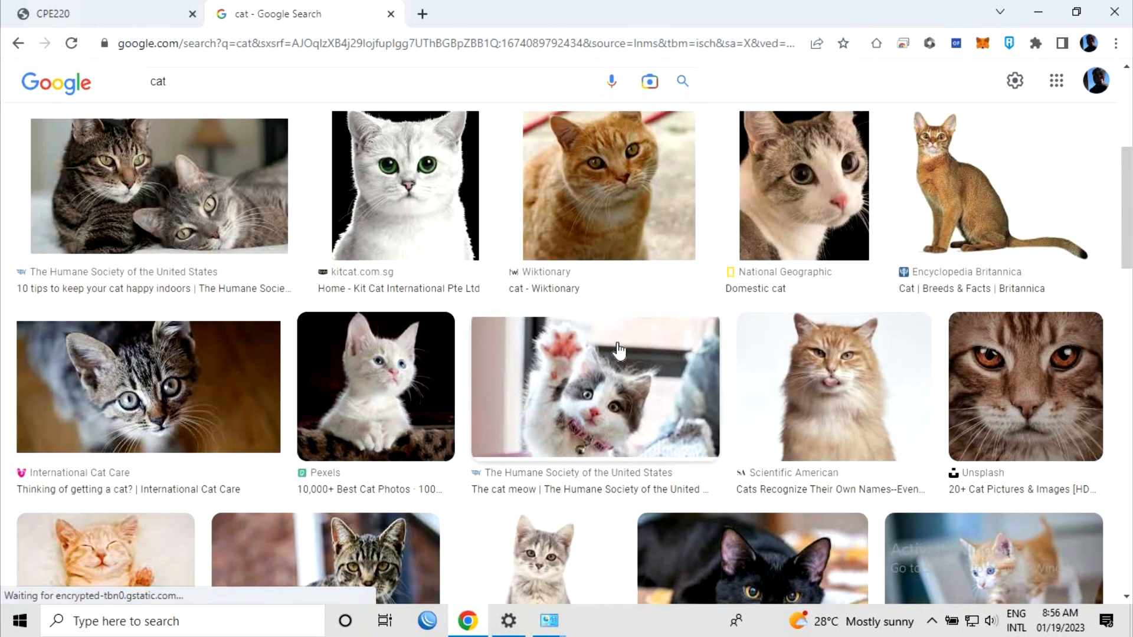